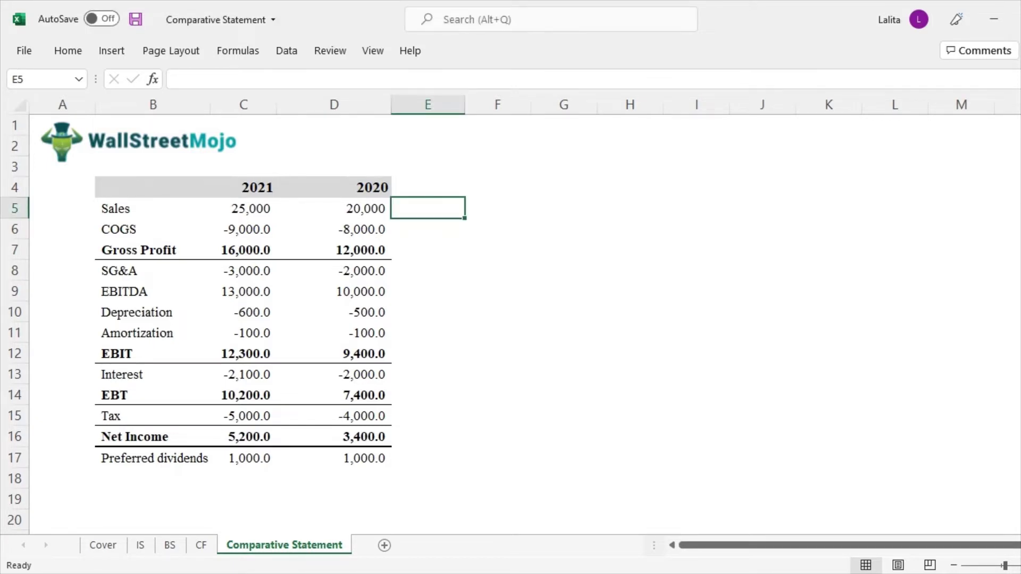
Step: Review the 2021 and 2020 headings and the income statement line items from Sales down to Depreciation
{"action": "left_click", "coordinate": [334, 187]}
{"action": "left_click", "coordinate": [243, 187]}
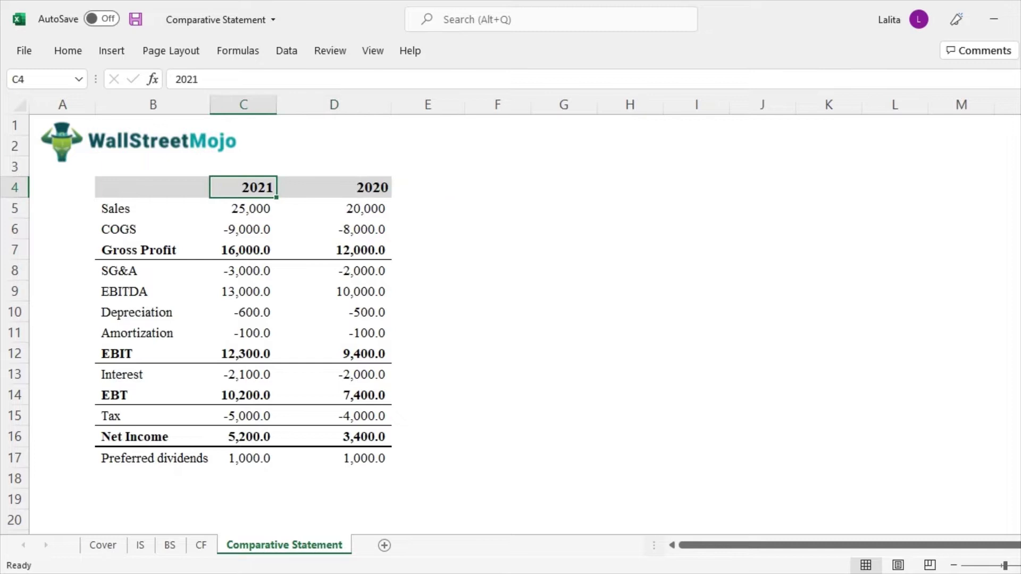
{"action": "left_click", "coordinate": [152, 208]}
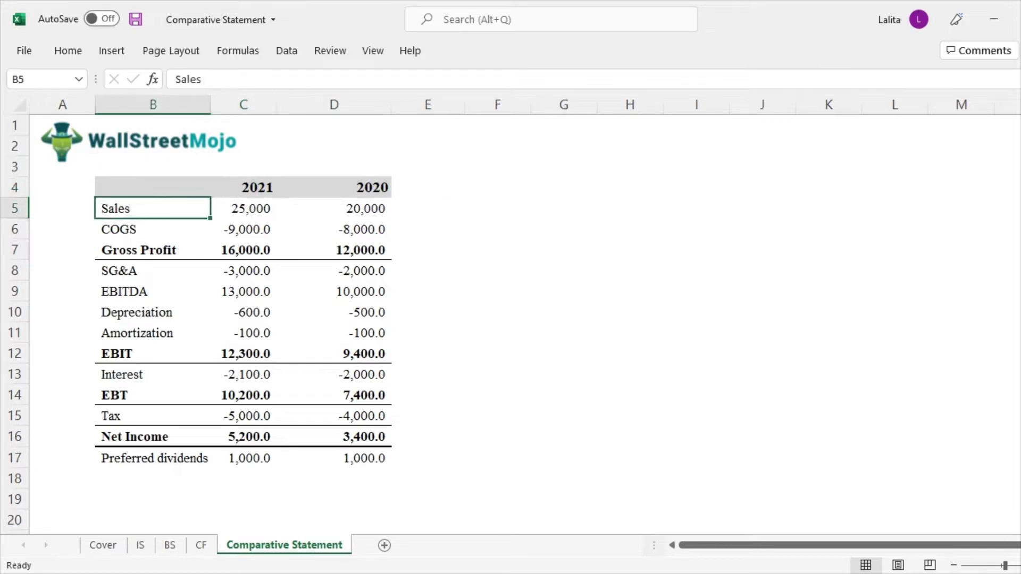
{"action": "left_click", "coordinate": [153, 229]}
{"action": "left_click_drag", "start_coordinate": [152, 270], "coordinate": [153, 312]}
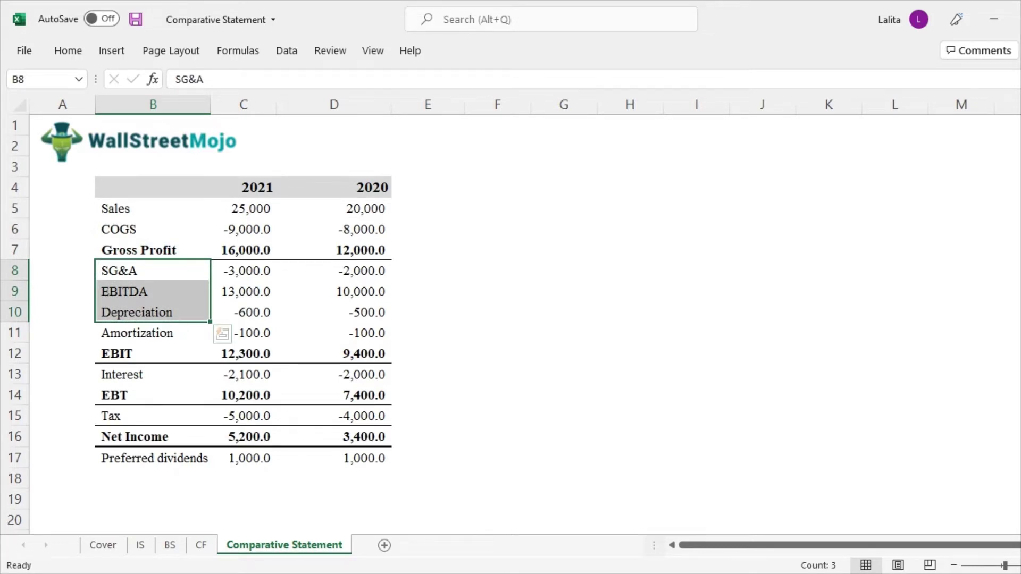
Step: Widen the 2021 column slightly and narrow the 2020 column so both fit their figures closely
{"action": "left_click", "coordinate": [333, 104]}
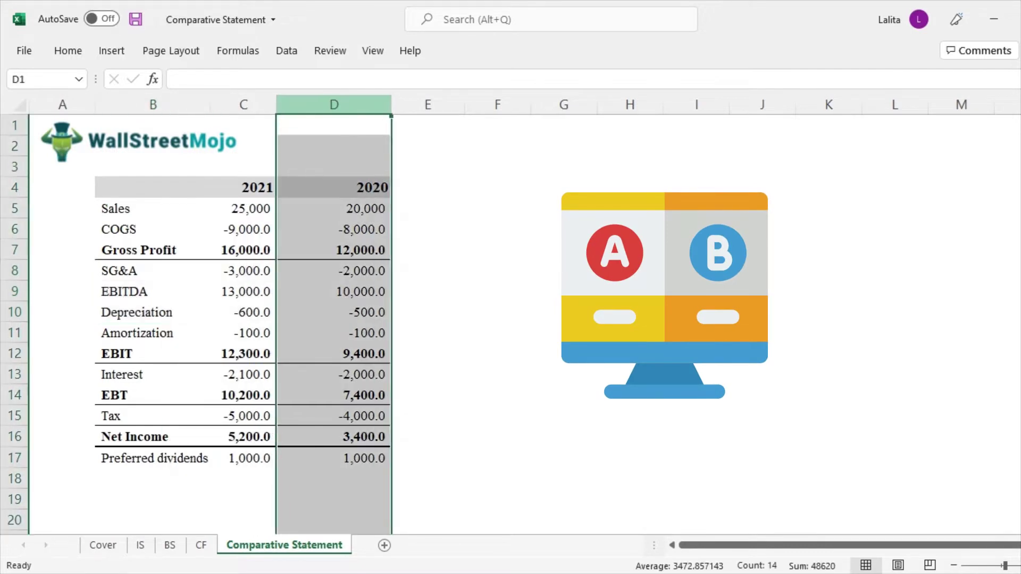
{"action": "left_click", "coordinate": [243, 104]}
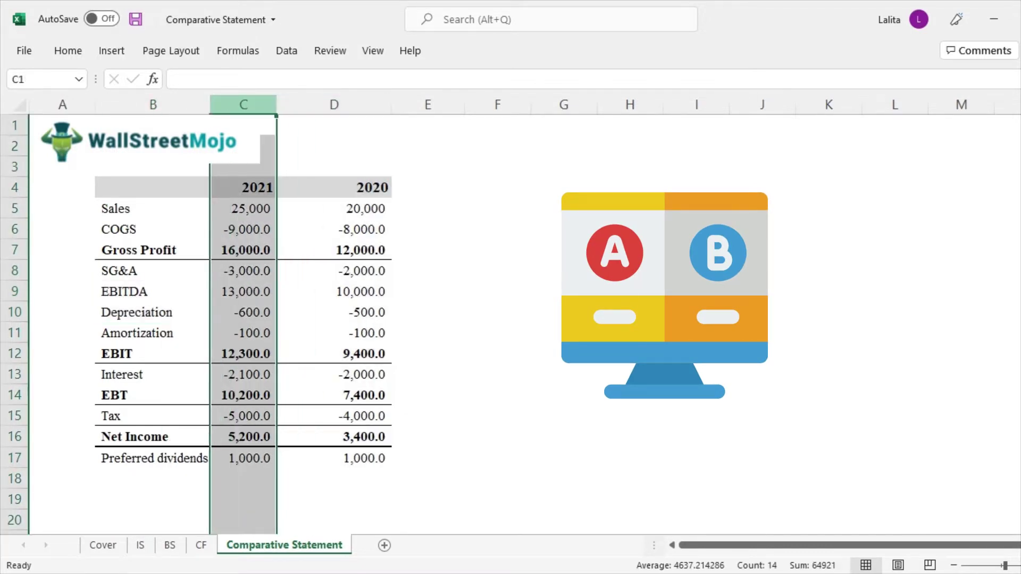
{"action": "left_click_drag", "start_coordinate": [276, 104], "coordinate": [282, 104]}
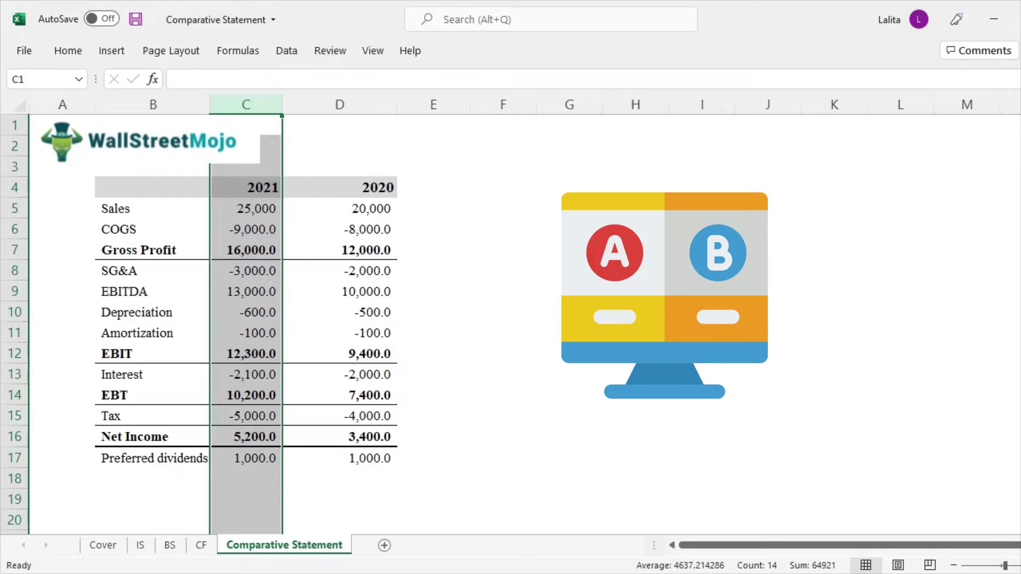
{"action": "left_click", "coordinate": [338, 208]}
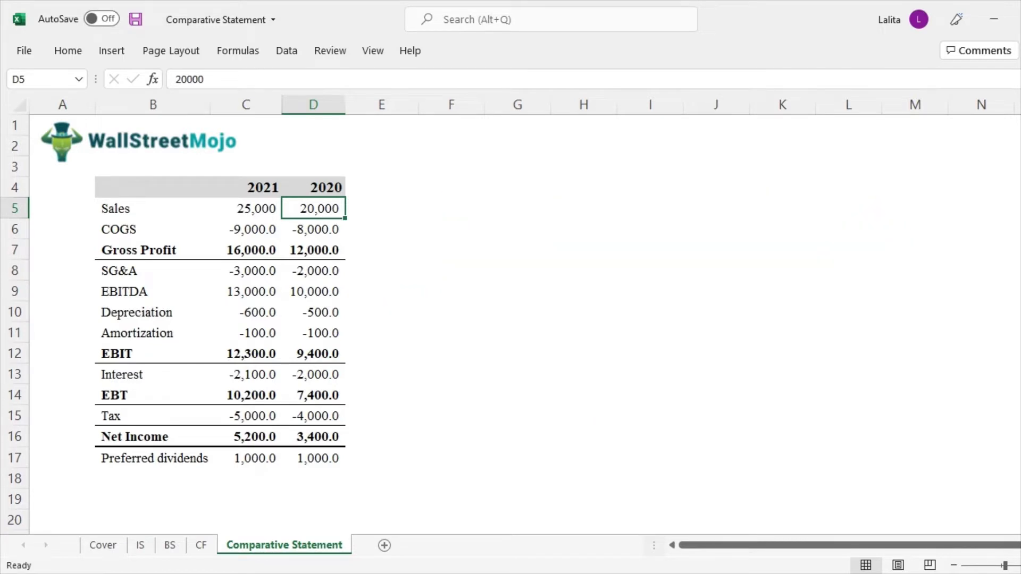
Step: Compare the Sales figures for 2021 and 2020 under their year headings
{"action": "left_click", "coordinate": [381, 186]}
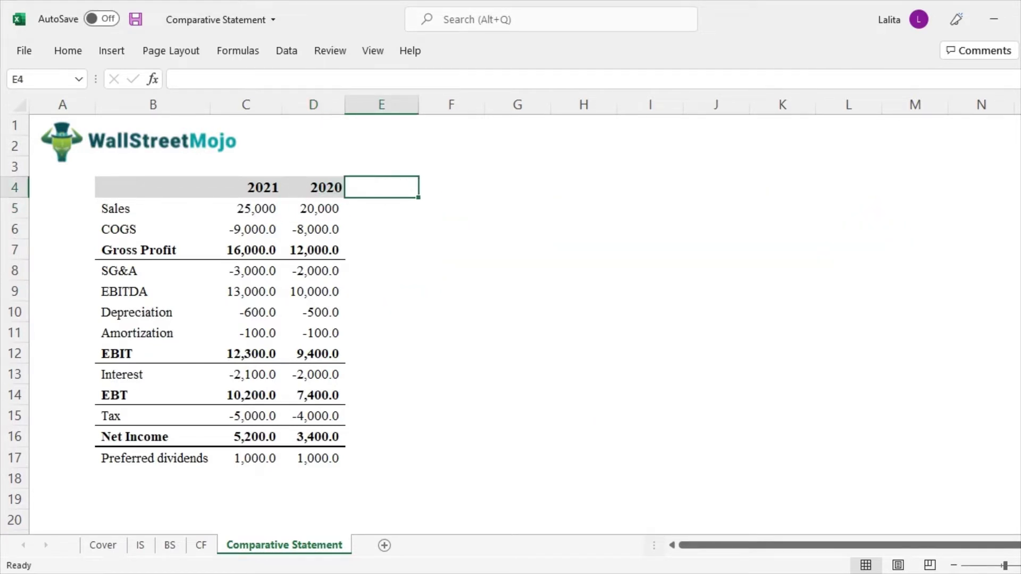
{"action": "left_click", "coordinate": [313, 208]}
{"action": "left_click", "coordinate": [246, 209]}
{"action": "left_click", "coordinate": [313, 208]}
{"action": "left_click", "coordinate": [245, 208]}
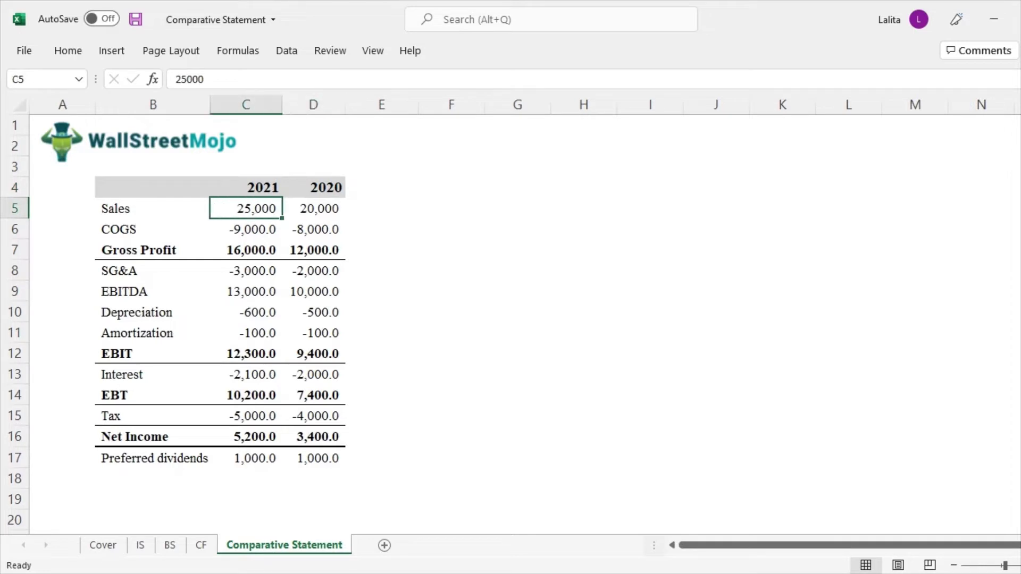
{"action": "left_click", "coordinate": [153, 208]}
{"action": "left_click", "coordinate": [313, 208]}
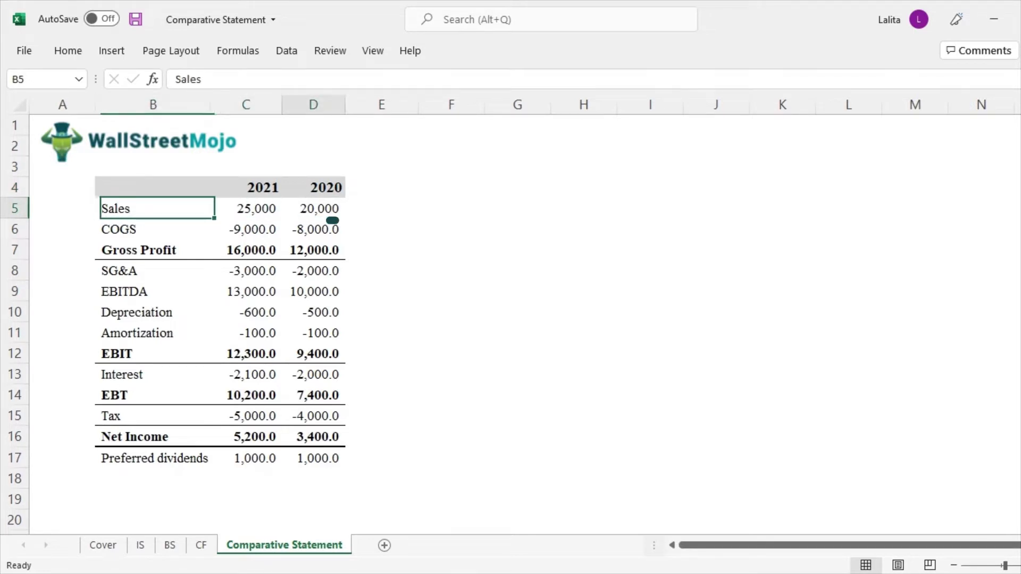
{"action": "left_click", "coordinate": [330, 215]}
{"action": "left_click", "coordinate": [313, 187]}
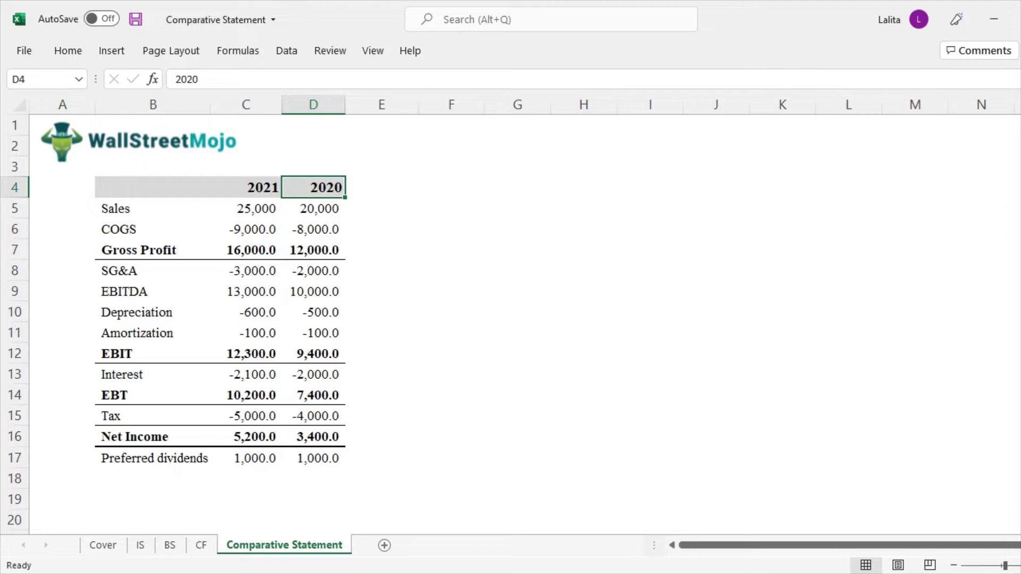
{"action": "left_click", "coordinate": [245, 209]}
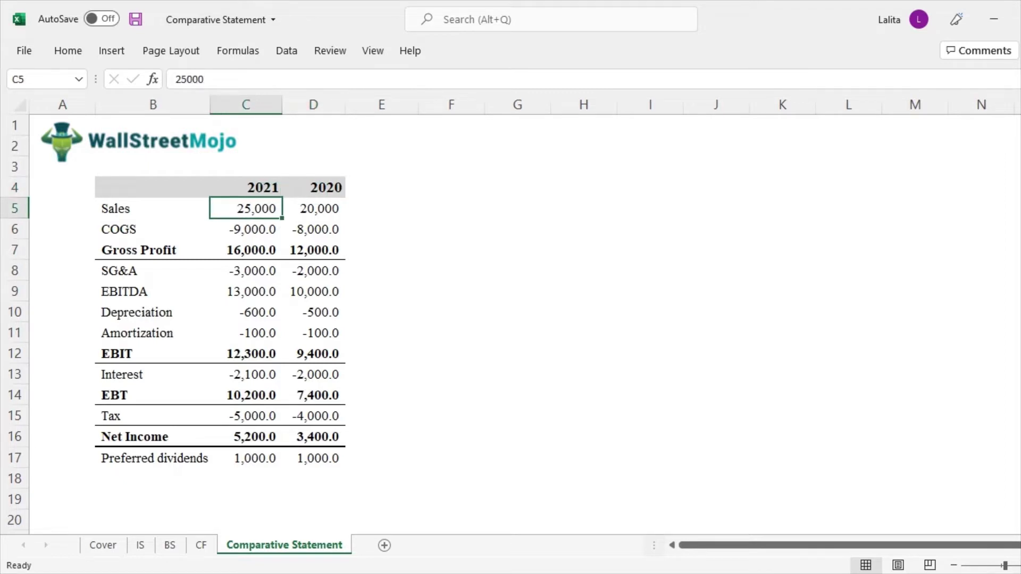
{"action": "left_click", "coordinate": [246, 187]}
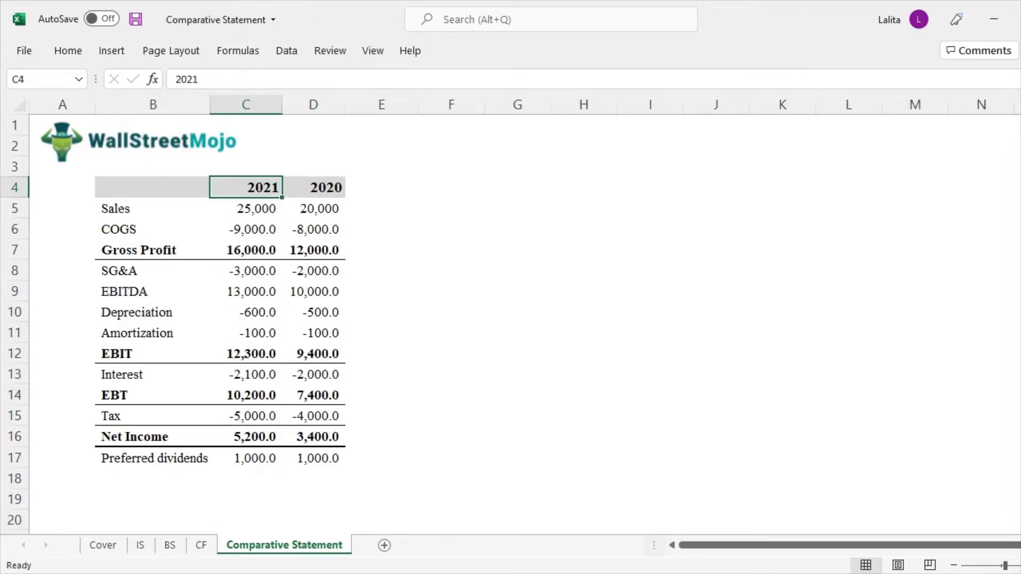
Step: Enter the heading "Difference" in cell E4, beside the 2020 column
{"action": "left_click", "coordinate": [382, 187]}
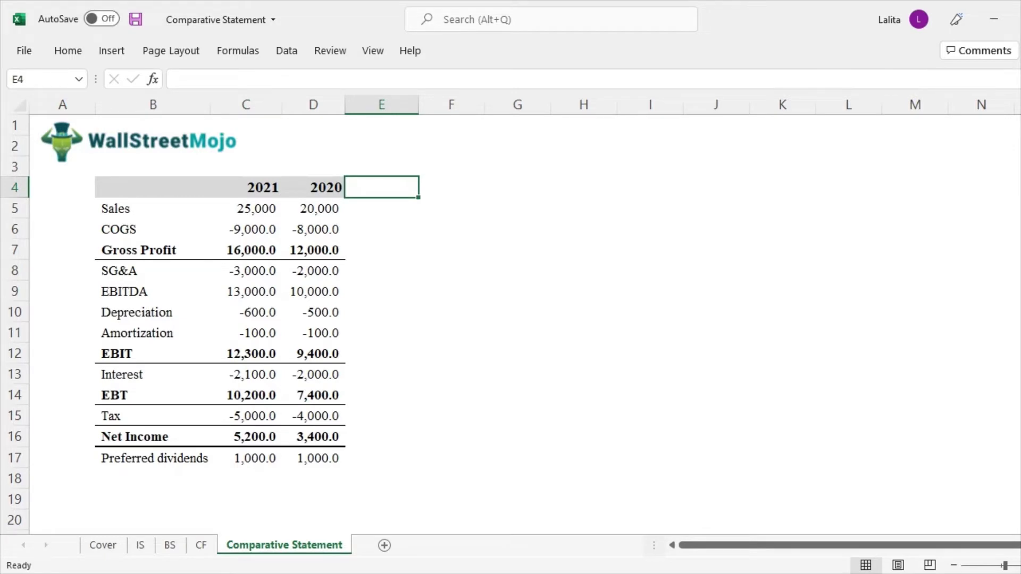
{"action": "type", "text": "Difference"}
{"action": "key", "text": "Return"}
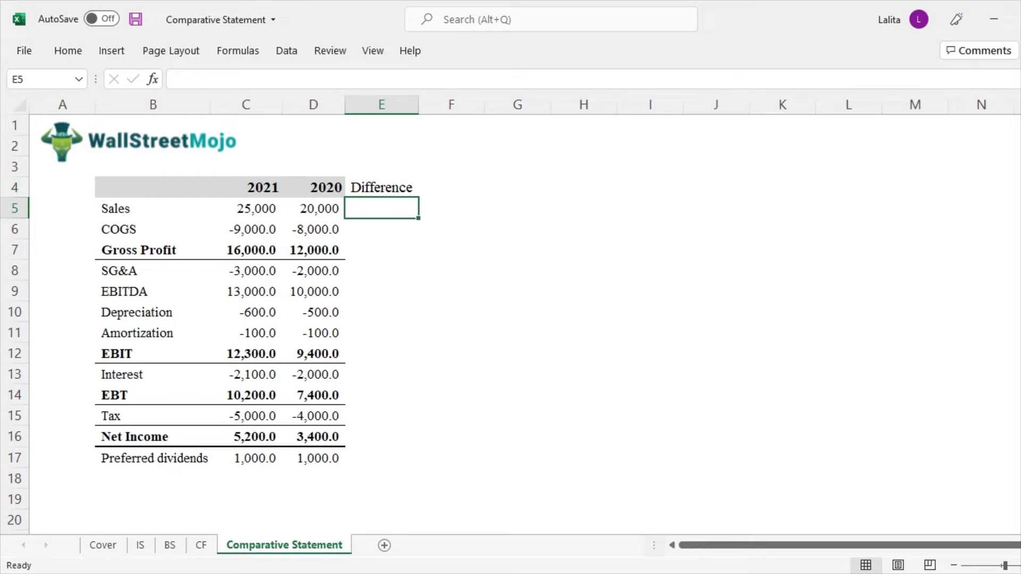
Step: Calculate the Sales difference between 2021 and 2020 in cell E5 with the formula =C5-D5
{"action": "type", "text": "="}
{"action": "key", "text": "Left"}
{"action": "key", "text": "Left"}
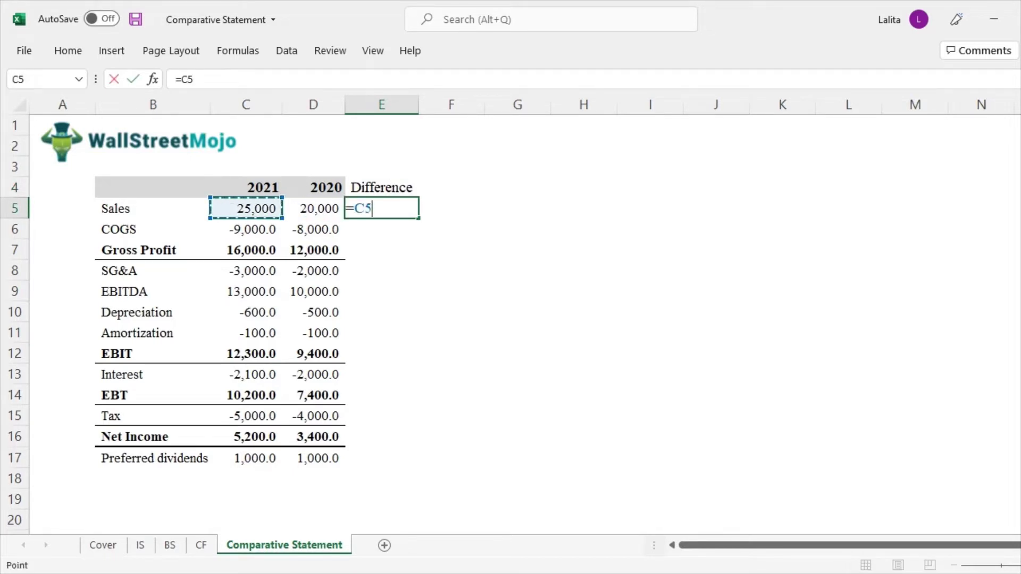
{"action": "type", "text": "-"}
{"action": "key", "text": "Left"}
{"action": "key", "text": "Return"}
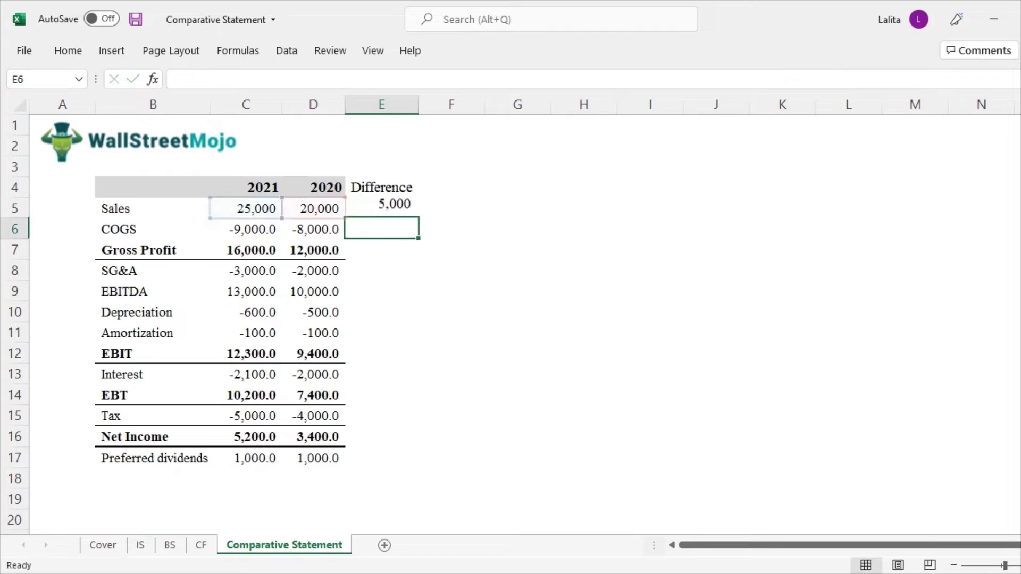
Step: Copy the difference formula from E5 into E6:E17 for all remaining rows through Preferred dividends
{"action": "left_click", "coordinate": [382, 208]}
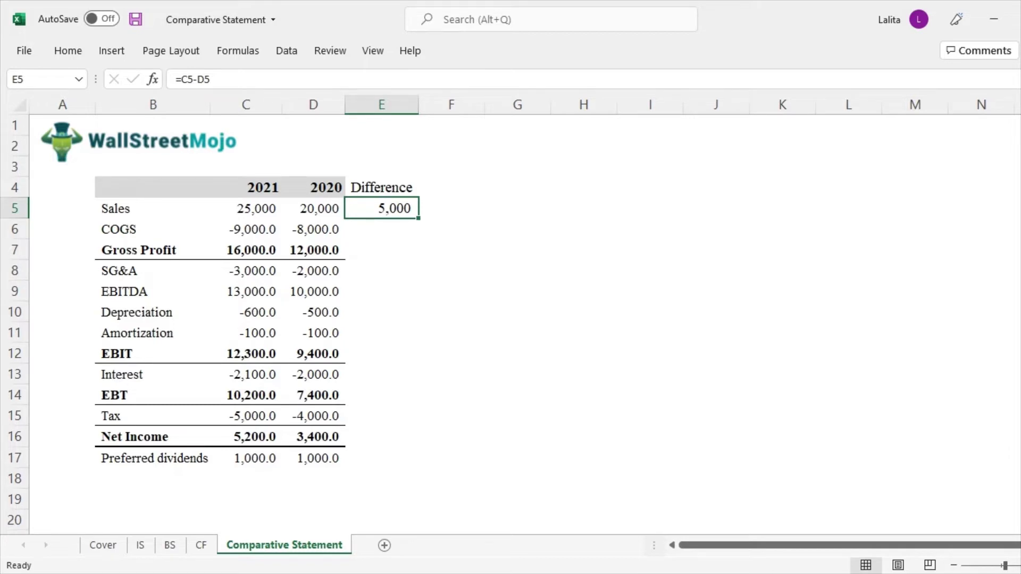
{"action": "key", "text": "ctrl+c"}
{"action": "key", "text": "Down"}
{"action": "key", "text": "shift+Down"}
{"action": "key", "text": "shift+Down"}
{"action": "key", "text": "shift+Down"}
{"action": "key", "text": "shift+Down"}
{"action": "key", "text": "shift+Down"}
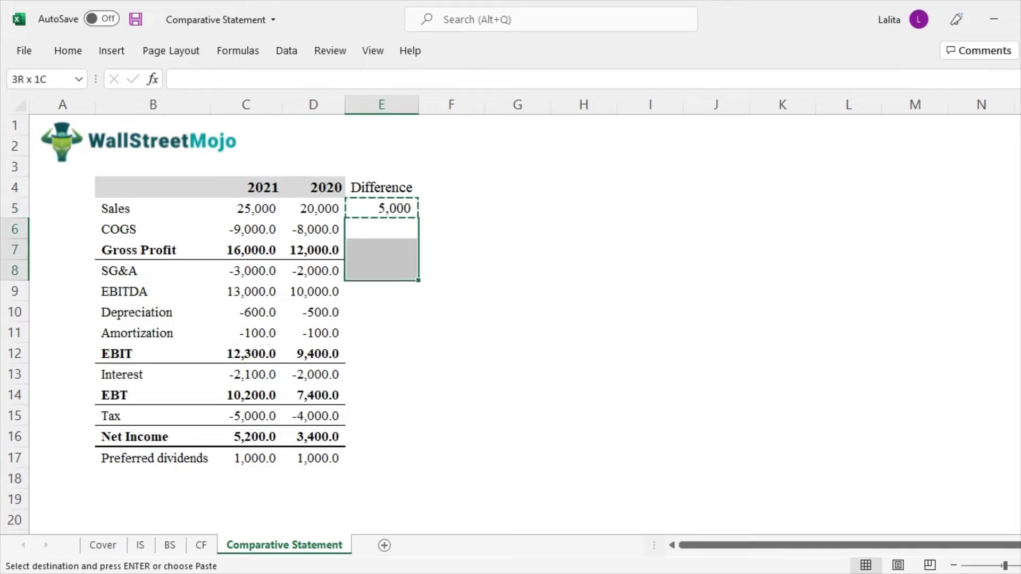
{"action": "key", "text": "shift+Down"}
{"action": "key", "text": "shift+Down"}
{"action": "key", "text": "shift+Down"}
{"action": "key", "text": "shift+Down"}
{"action": "key", "text": "shift+Down"}
{"action": "key", "text": "shift+Down"}
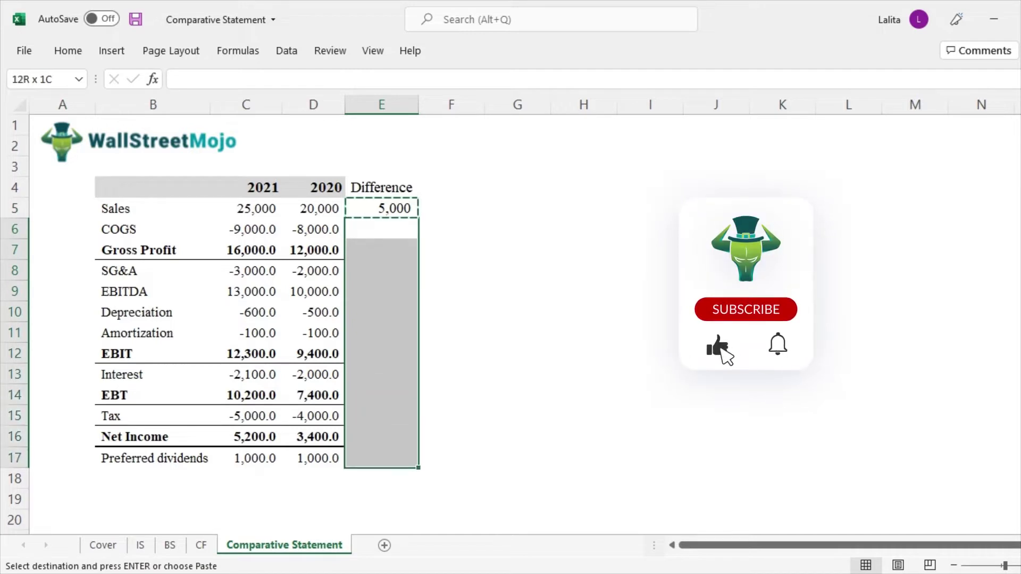
{"action": "key", "text": "ctrl+v"}
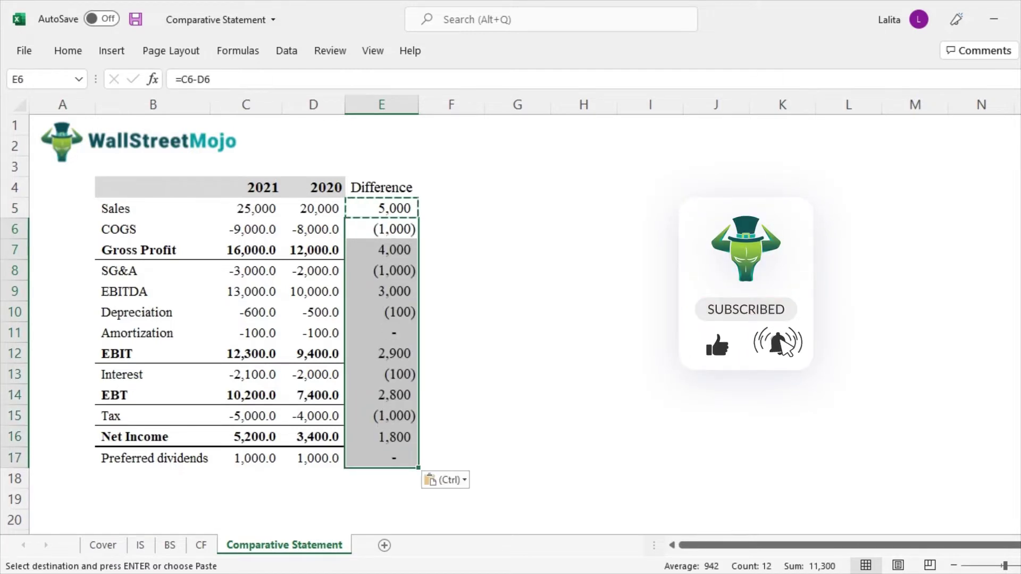
{"action": "key", "text": "Down"}
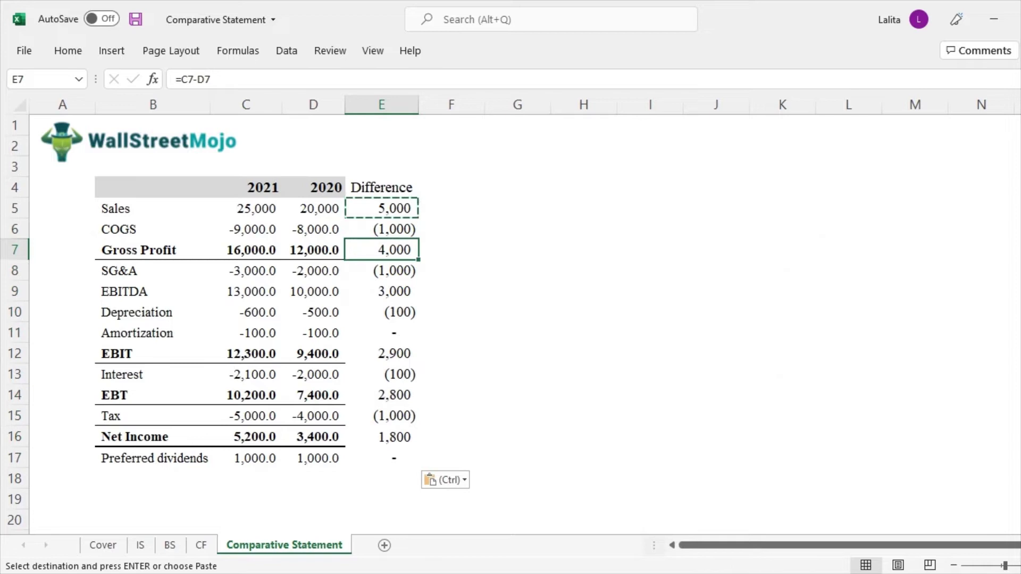
Step: Examine the year-over-year differences for Gross Profit, EBIT, Interest and Sales
{"action": "left_click", "coordinate": [153, 249]}
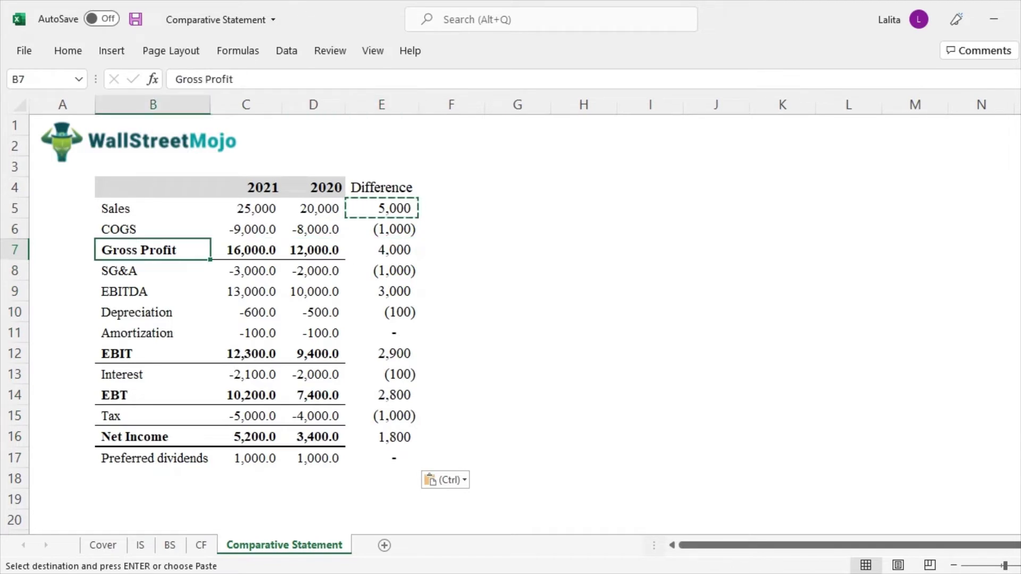
{"action": "left_click", "coordinate": [381, 249]}
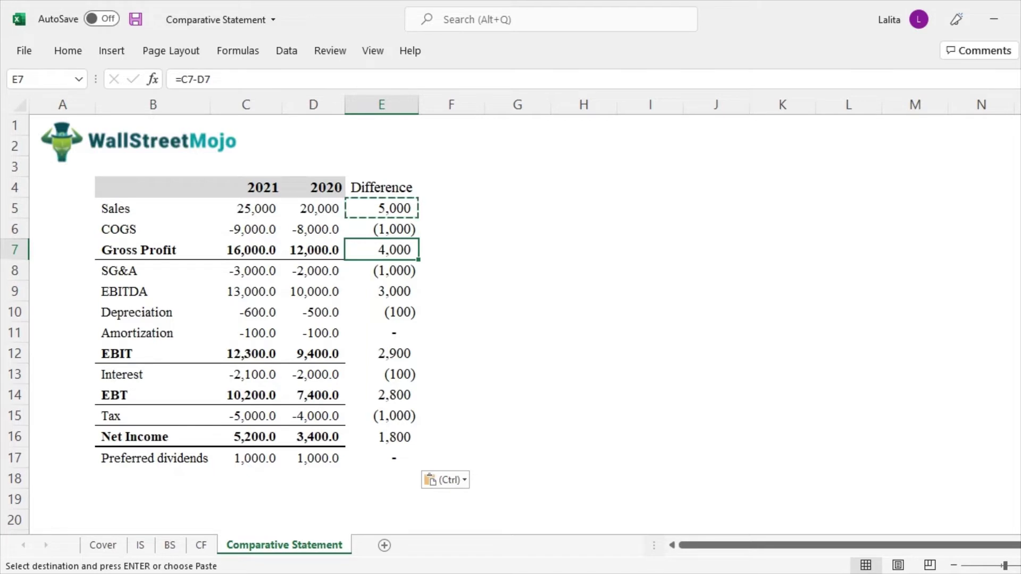
{"action": "left_click", "coordinate": [153, 353]}
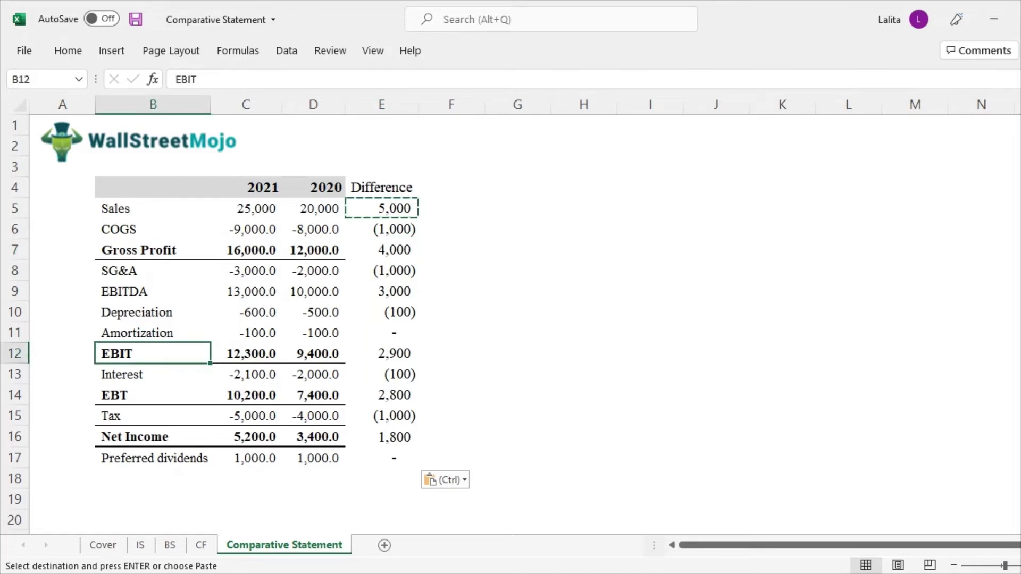
{"action": "left_click", "coordinate": [381, 353]}
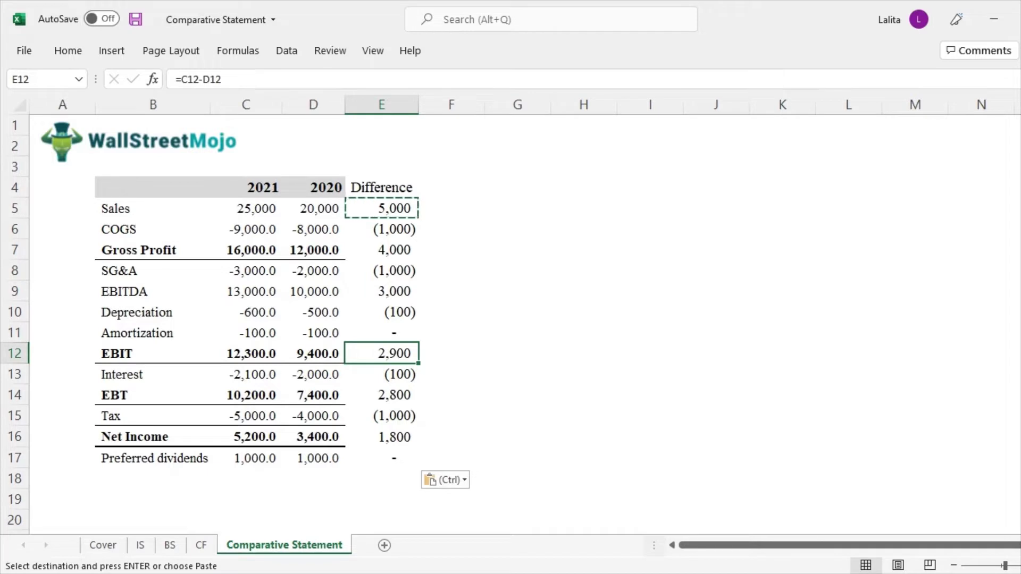
{"action": "left_click", "coordinate": [152, 374]}
{"action": "left_click", "coordinate": [313, 374]}
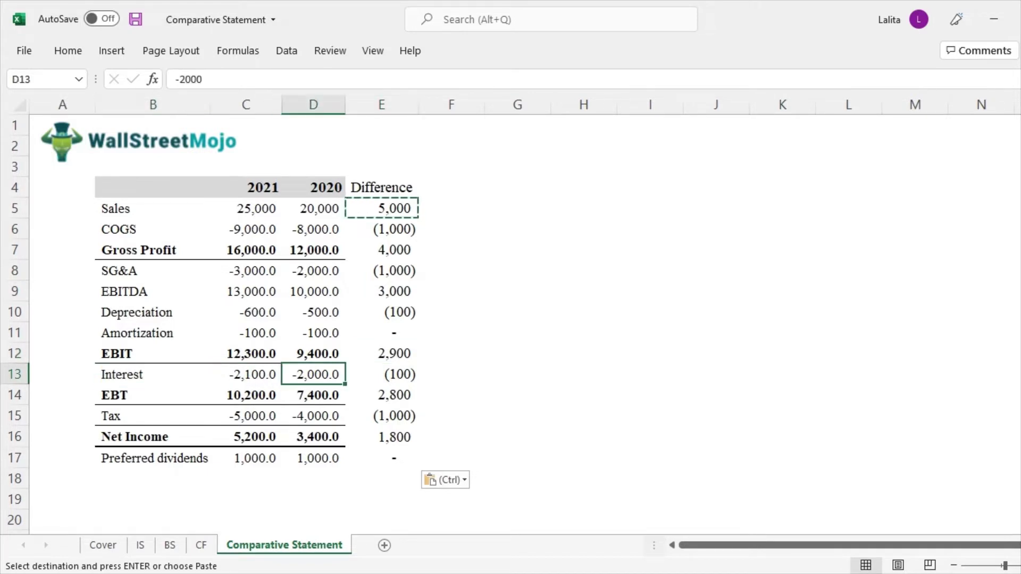
{"action": "left_click", "coordinate": [382, 375]}
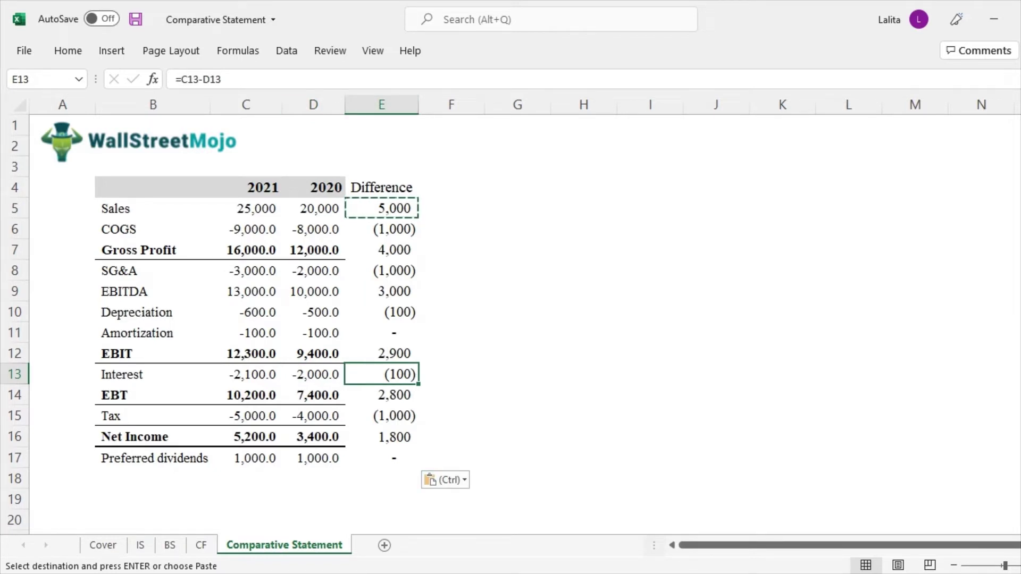
{"action": "left_click", "coordinate": [381, 187]}
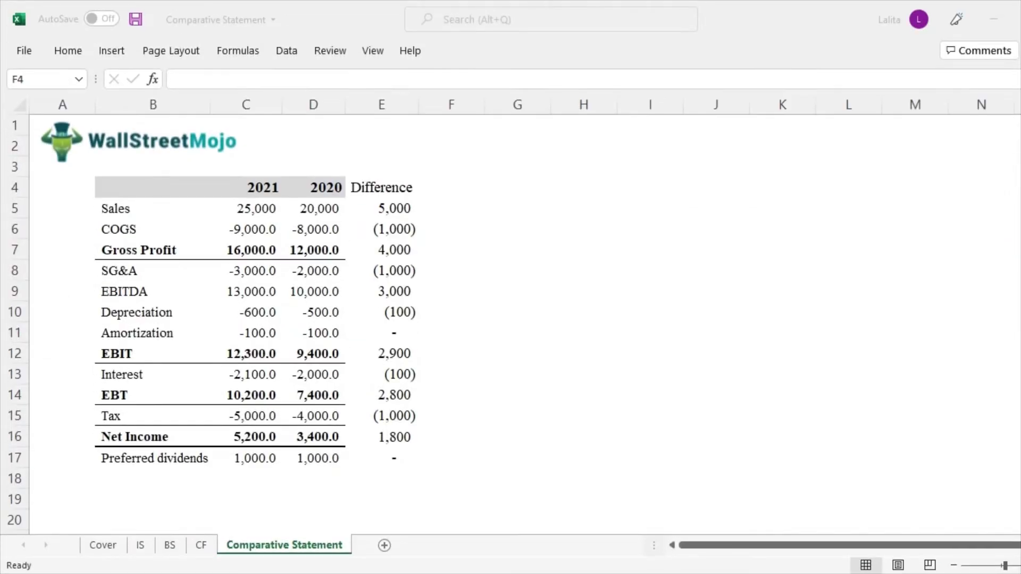
{"action": "left_click", "coordinate": [451, 187]}
{"action": "left_click", "coordinate": [382, 208]}
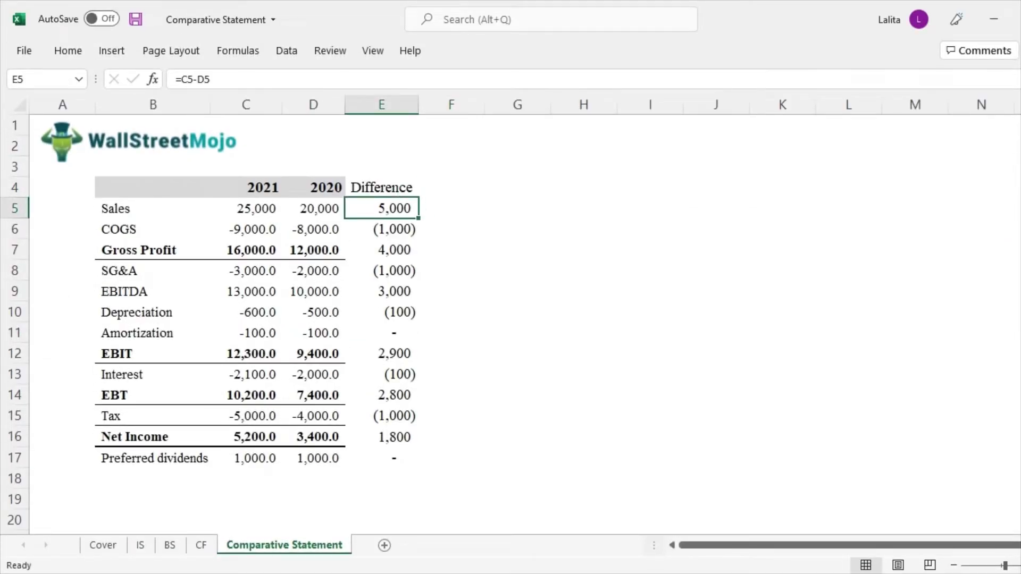
{"action": "left_click", "coordinate": [451, 187]}
{"action": "left_click", "coordinate": [381, 208]}
{"action": "left_click", "coordinate": [313, 208]}
Step: Enter the heading "% difference" in cell F4, beside the Difference column
{"action": "left_click", "coordinate": [451, 187]}
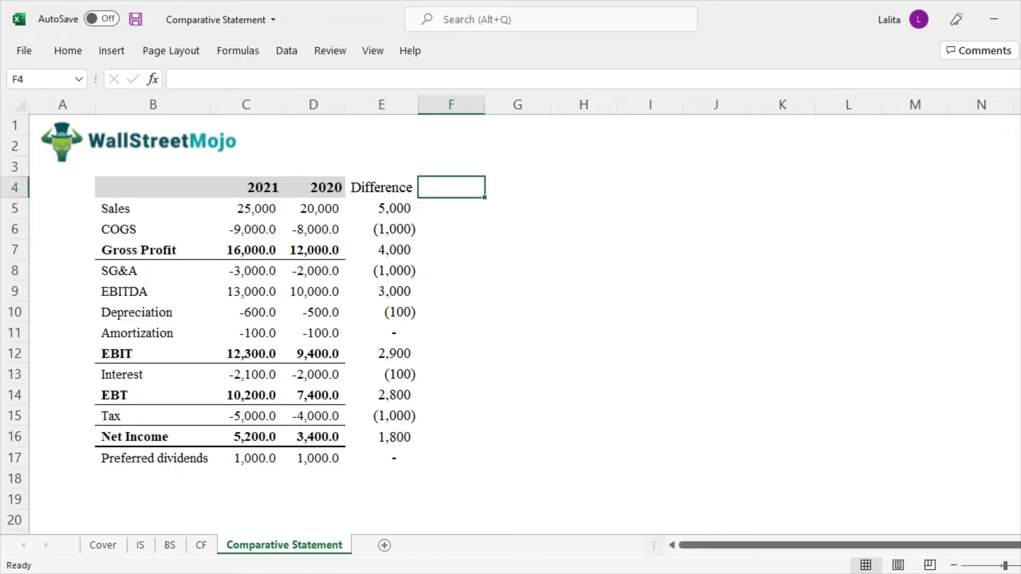
{"action": "type", "text": "%"}
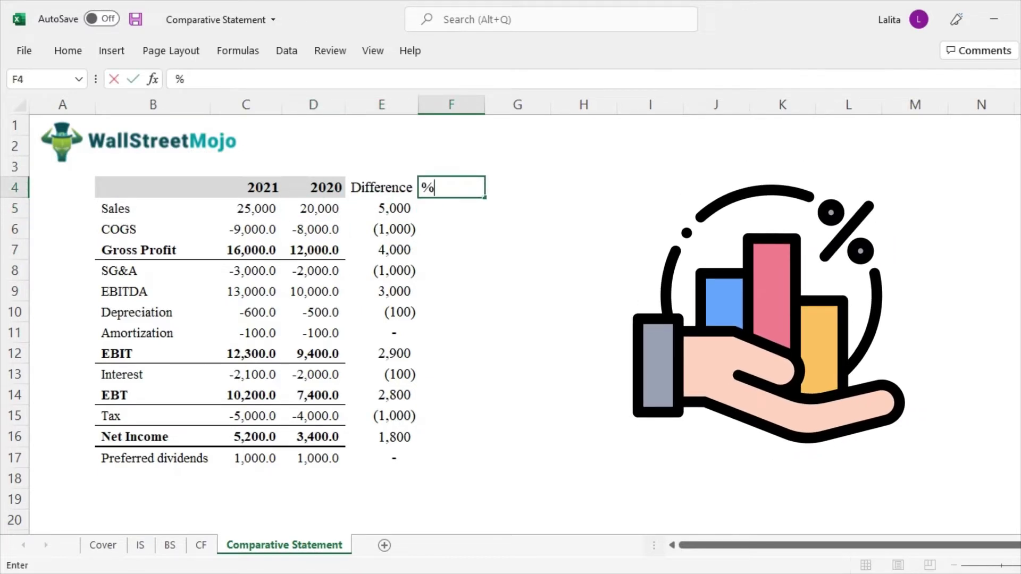
{"action": "type", "text": " difference"}
{"action": "key", "text": "Return"}
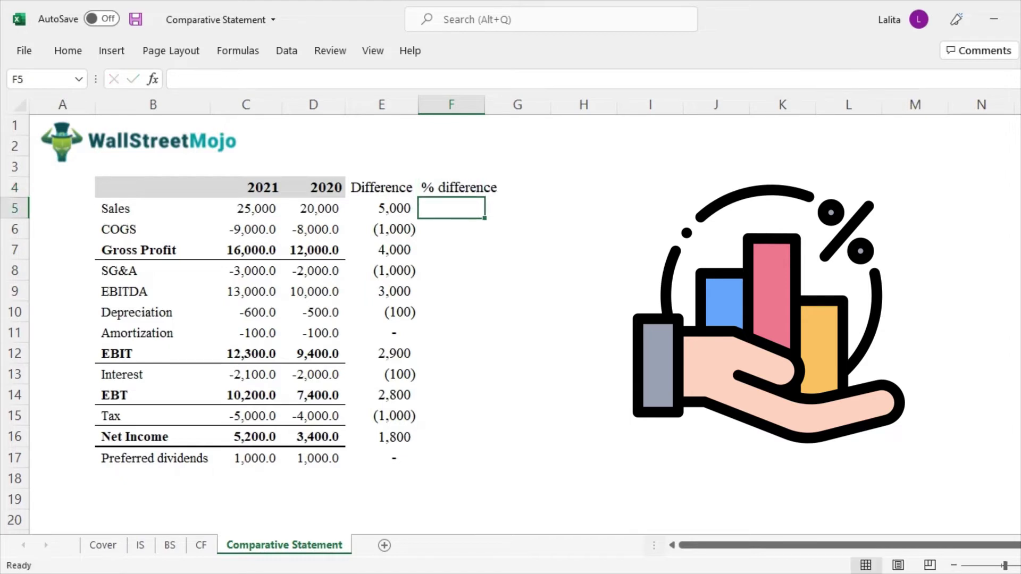
Step: Calculate the percentage difference for Sales in cell F5 with the formula =E5/D5
{"action": "type", "text": "="}
{"action": "key", "text": "Left"}
{"action": "type", "text": "/"}
{"action": "key", "text": "Left"}
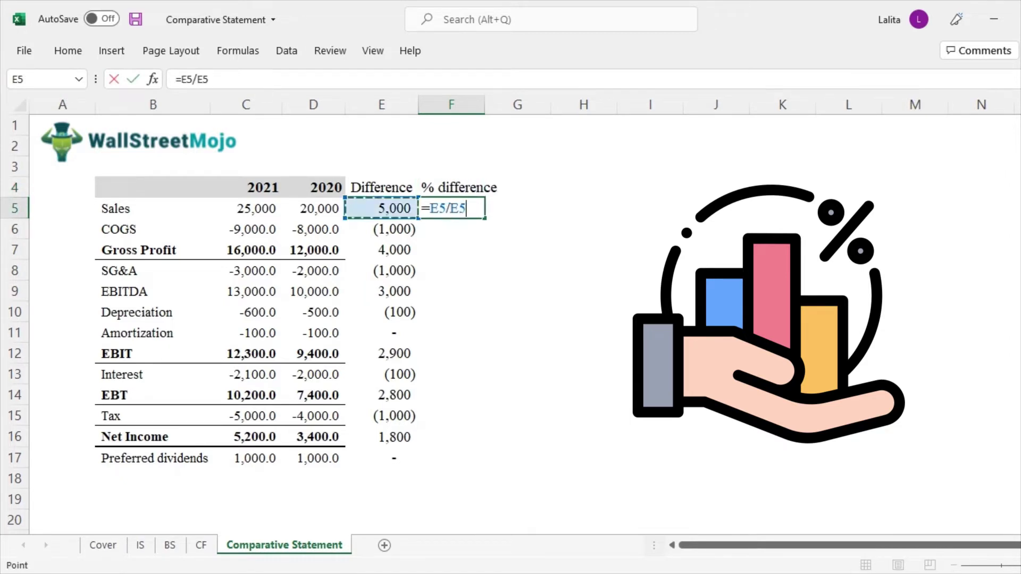
{"action": "key", "text": "Left"}
{"action": "key", "text": "Return"}
{"action": "key", "text": "Up"}
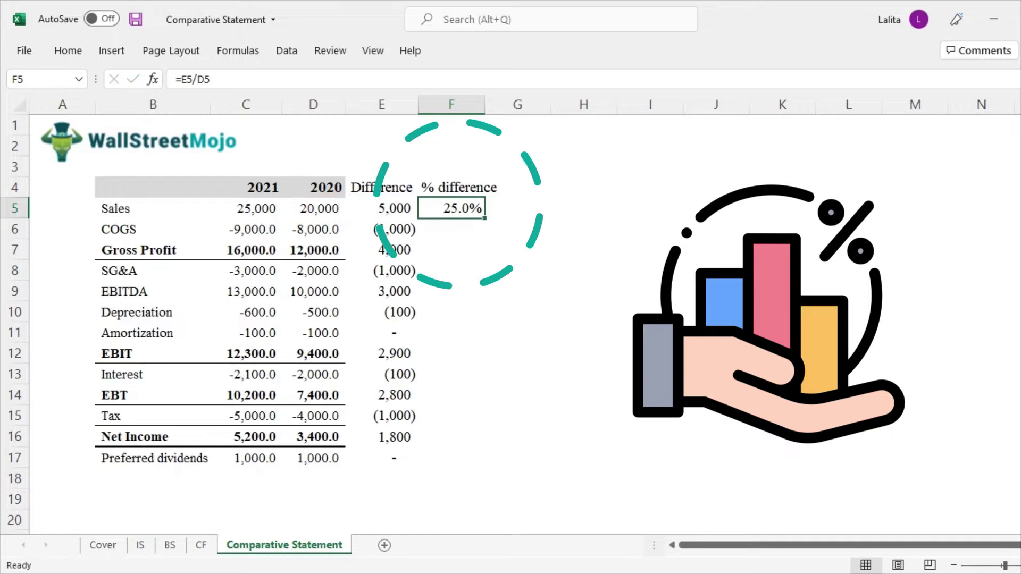
Step: Review the Sales difference, its 2020 base amount and the percentage difference formula in row 5
{"action": "key", "text": "Left"}
{"action": "key", "text": "F2"}
{"action": "key", "text": "Escape"}
{"action": "key", "text": "Left"}
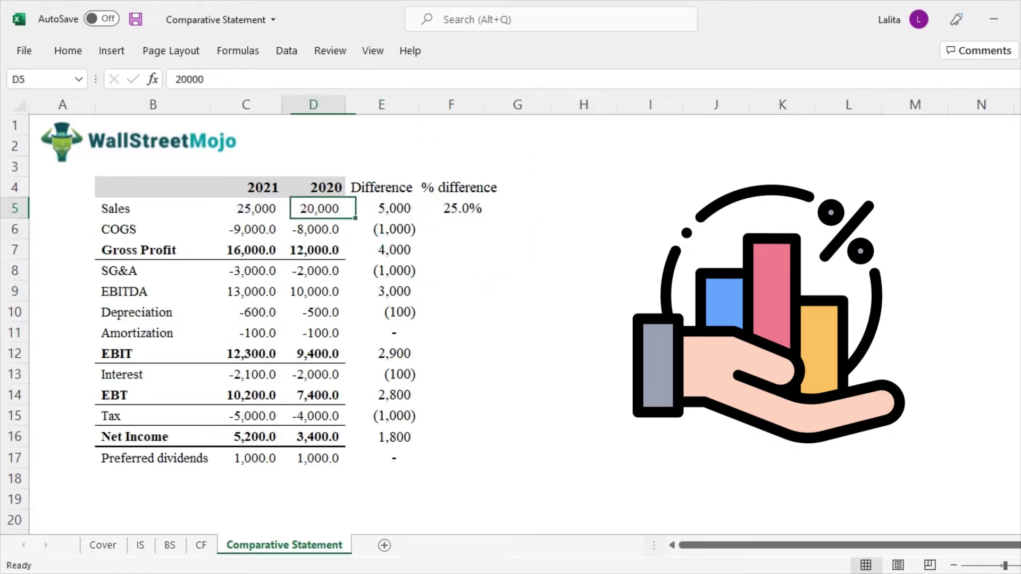
{"action": "key", "text": "F2"}
{"action": "key", "text": "Escape"}
{"action": "key", "text": "Right"}
{"action": "key", "text": "Right"}
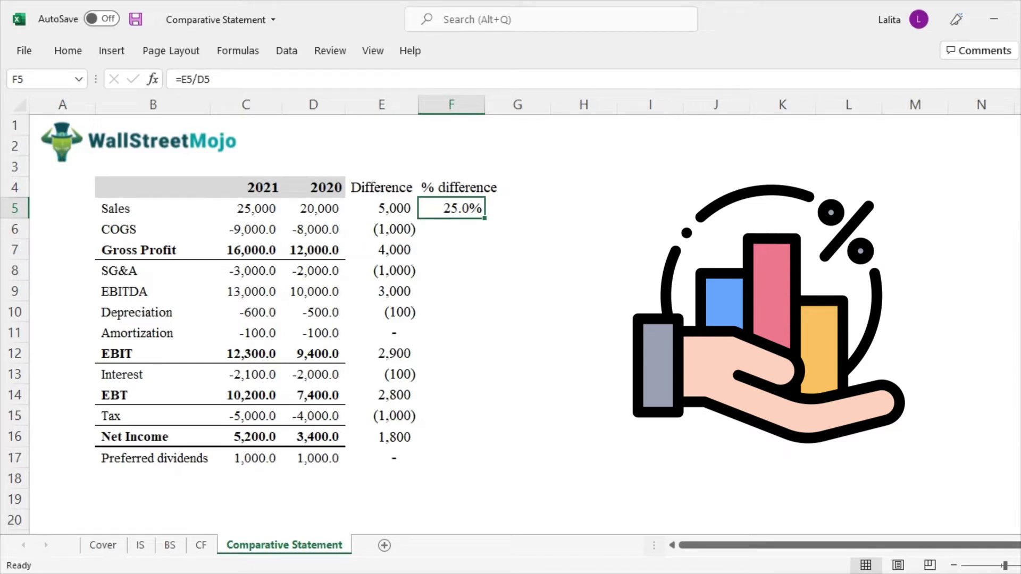
{"action": "left_click", "coordinate": [381, 208]}
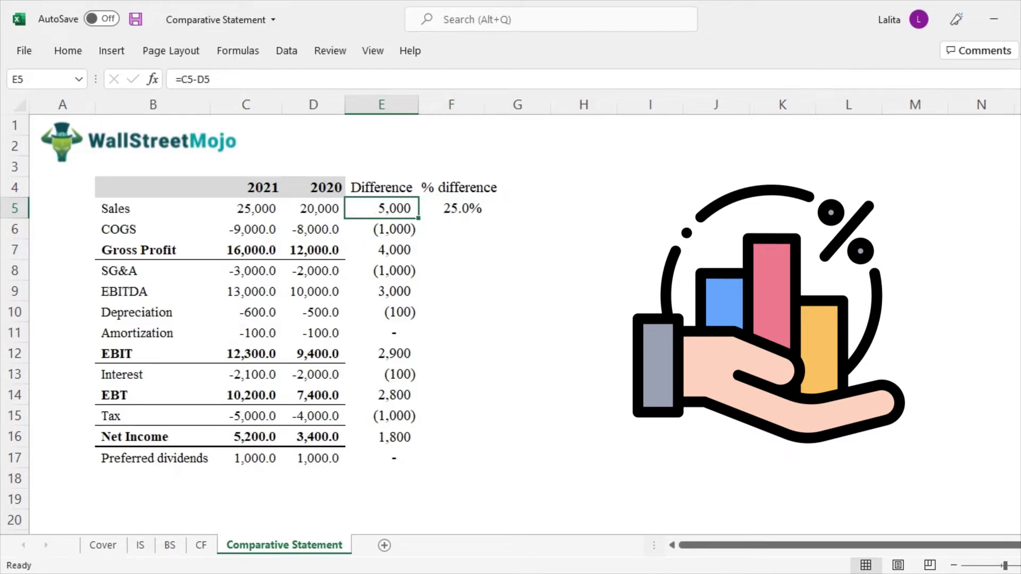
{"action": "key", "text": "ctrl+space"}
{"action": "left_click", "coordinate": [451, 208]}
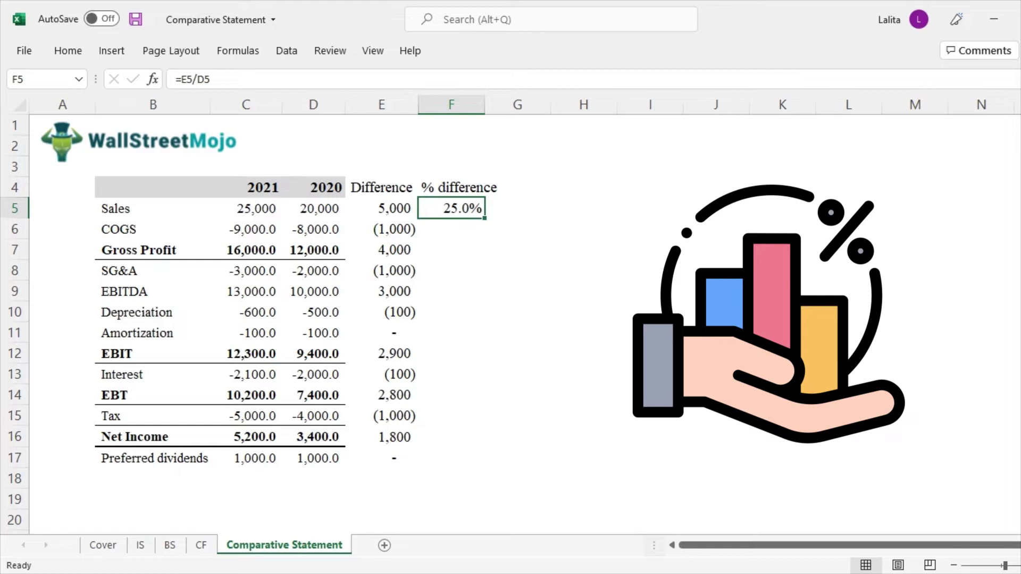
Step: Copy the percentage difference formula from F5 into F6:F17 for all remaining rows through Preferred dividends
{"action": "key", "text": "ctrl+c"}
{"action": "left_click", "coordinate": [451, 228]}
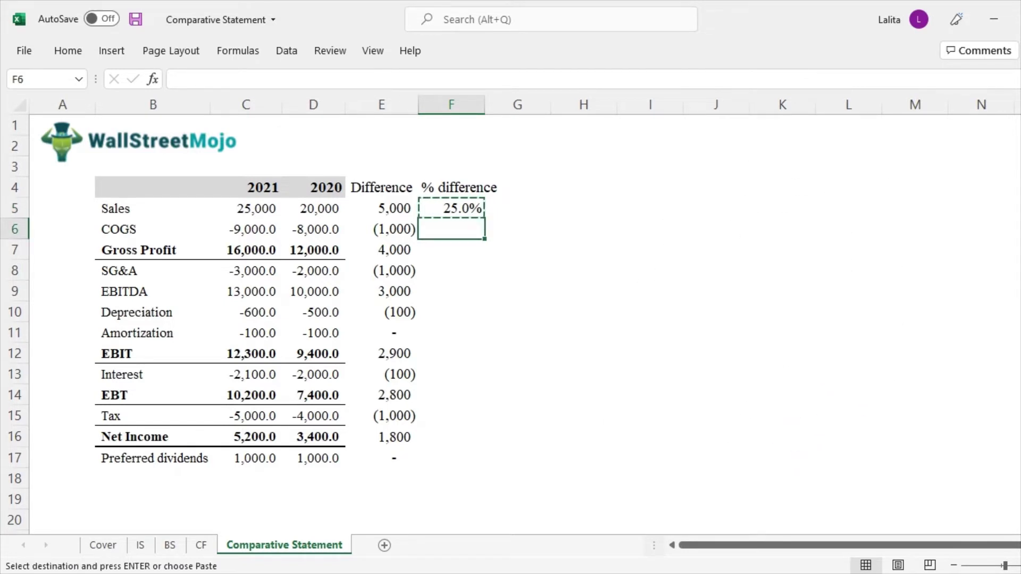
{"action": "key", "text": "ctrl+v"}
{"action": "key", "text": "Down"}
{"action": "key", "text": "ctrl+v"}
{"action": "key", "text": "Down"}
{"action": "key", "text": "shift+Down"}
{"action": "key", "text": "shift+Down"}
{"action": "key", "text": "shift+Down"}
{"action": "key", "text": "shift+Down"}
{"action": "key", "text": "shift+Down"}
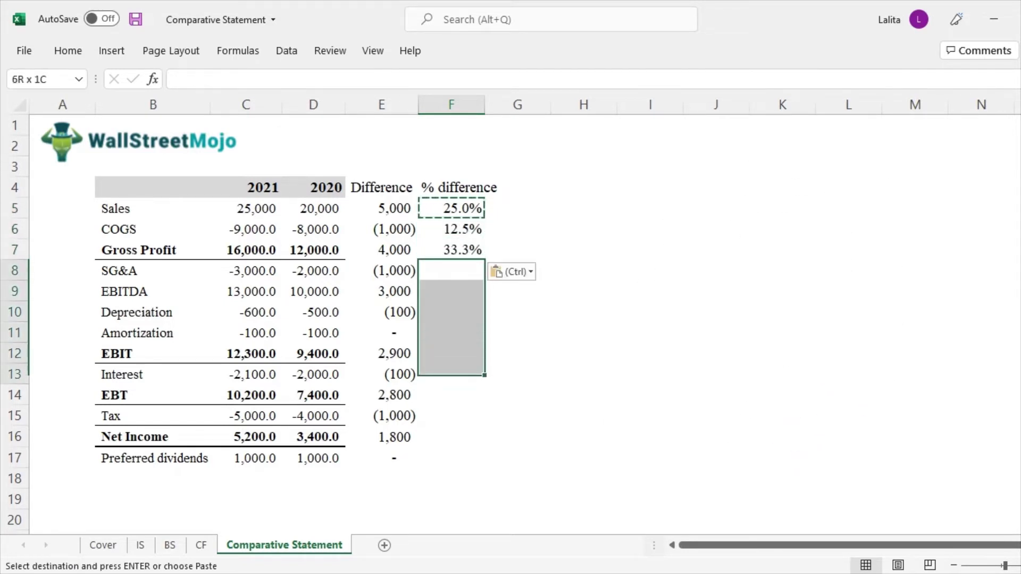
{"action": "key", "text": "shift+Down"}
{"action": "key", "text": "shift+Down"}
{"action": "key", "text": "shift+Down"}
{"action": "key", "text": "shift+Down"}
{"action": "key", "text": "ctrl+v"}
Step: Examine the percentage differences for COGS, SG&A, Depreciation and Net Income in column F
{"action": "key", "text": "Up"}
{"action": "key", "text": "Up"}
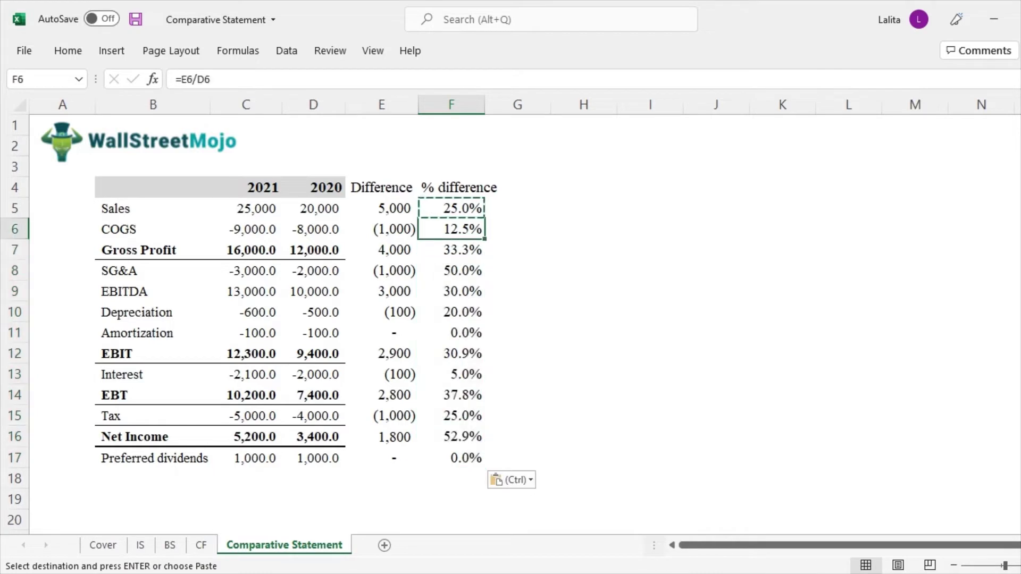
{"action": "key", "text": "Down"}
{"action": "key", "text": "Down"}
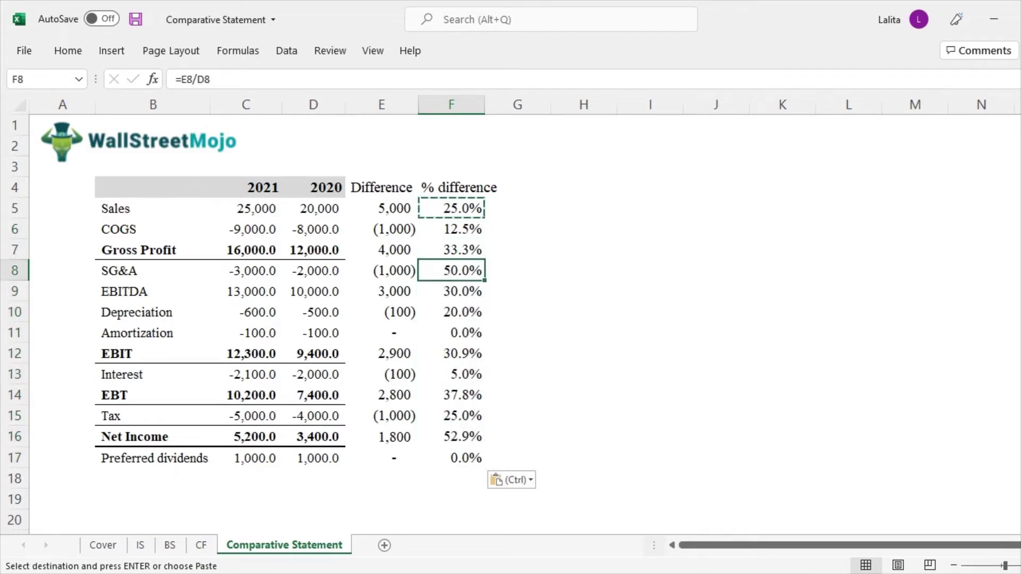
{"action": "key", "text": "ctrl+Left"}
{"action": "key", "text": "ctrl+Right"}
{"action": "key", "text": "Down"}
{"action": "key", "text": "Down"}
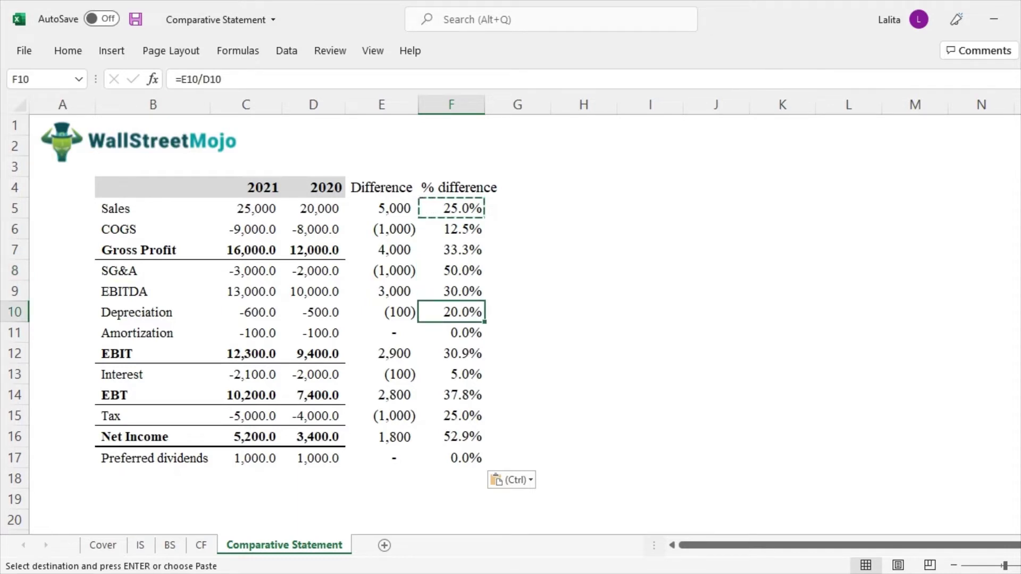
{"action": "left_click", "coordinate": [152, 436]}
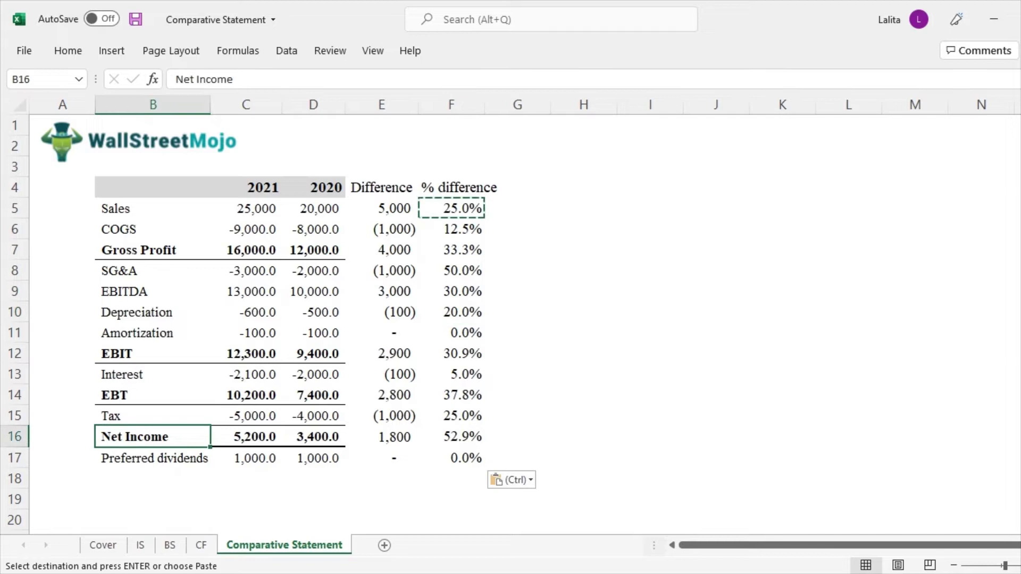
{"action": "left_click", "coordinate": [451, 436]}
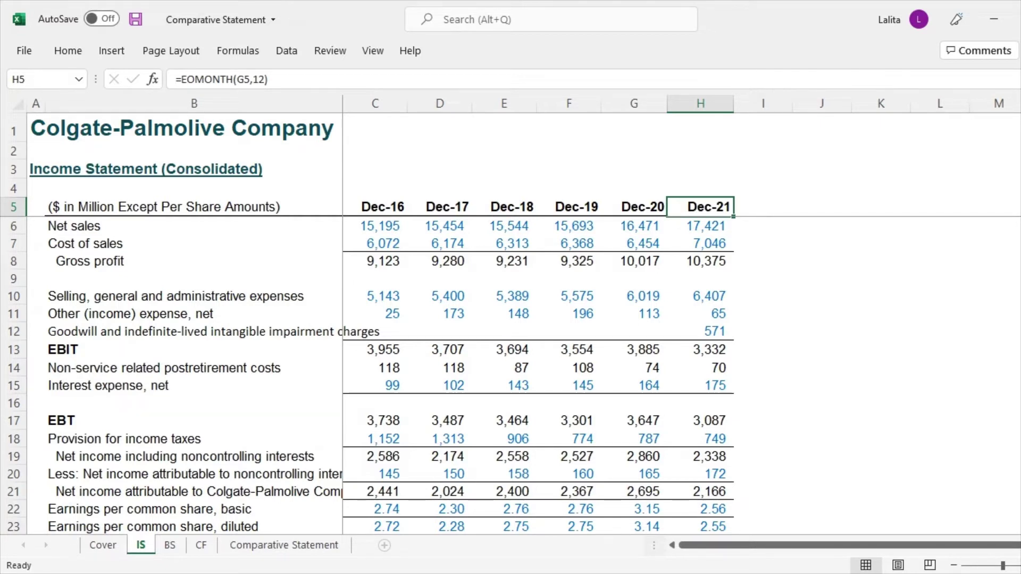
Step: On the IS sheet, compare Colgate-Palmolive's Dec-20 and Dec-21 Net sales figures
{"action": "left_click", "coordinate": [634, 206]}
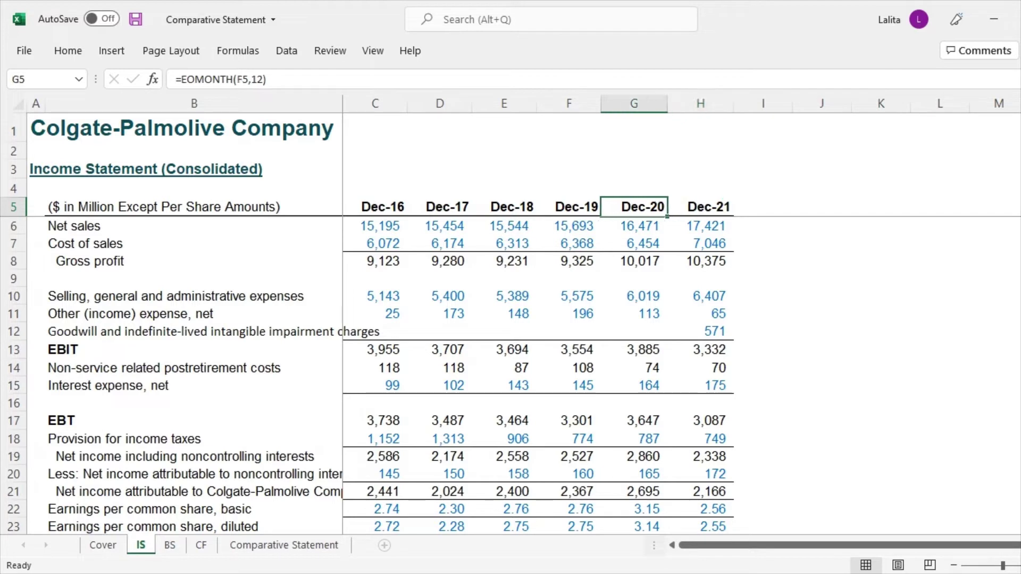
{"action": "left_click", "coordinate": [700, 207]}
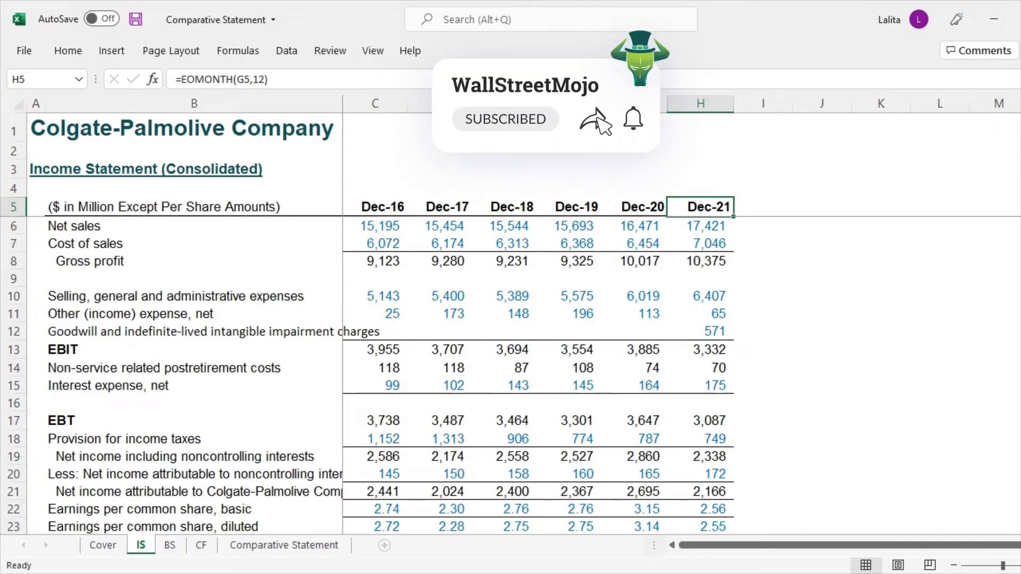
{"action": "left_click", "coordinate": [639, 226]}
{"action": "left_click", "coordinate": [699, 226]}
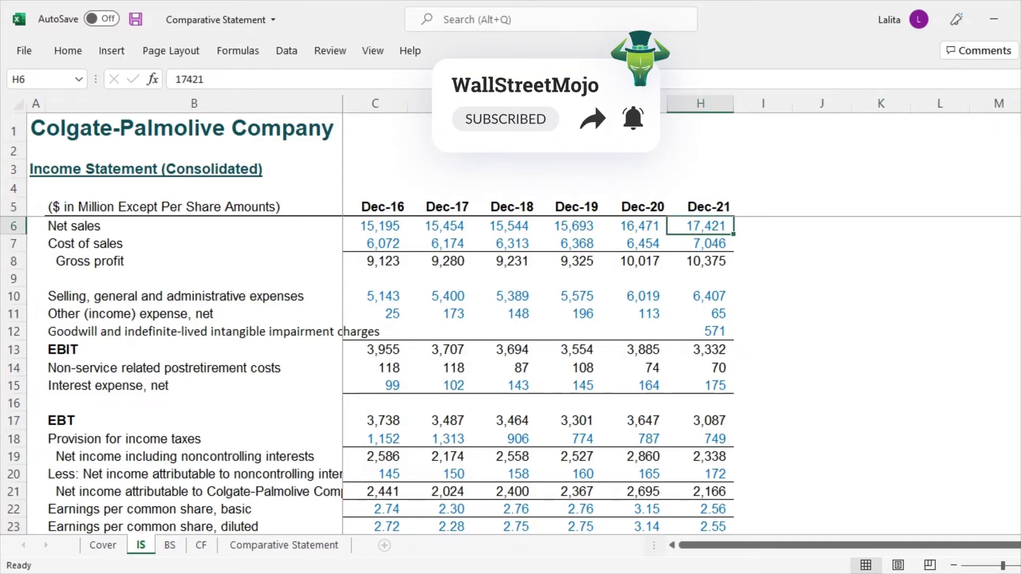
{"action": "left_click", "coordinate": [634, 226]}
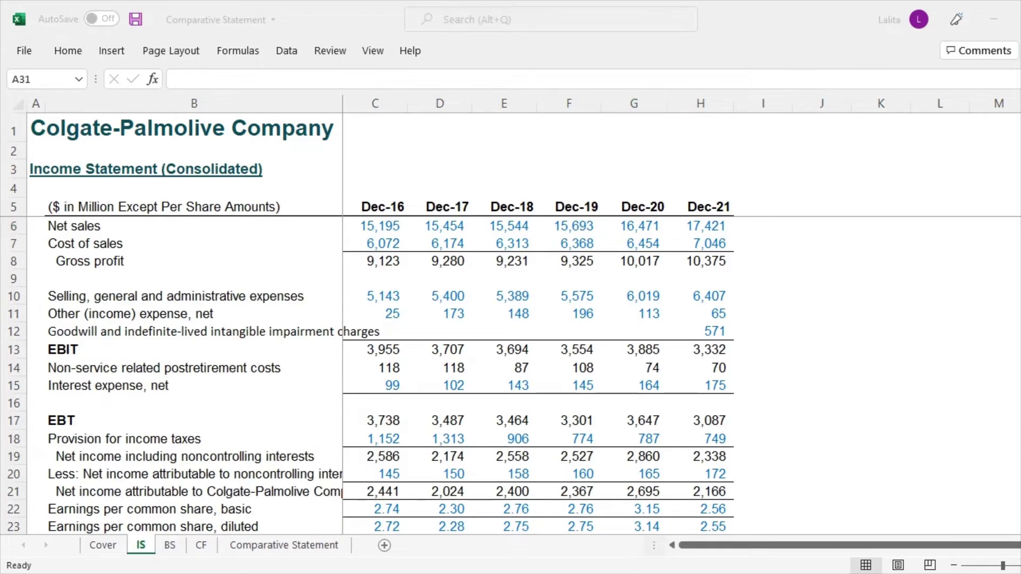
Step: Locate the empty Comparative Statement section below the income statement and examine its range C31:H45
{"action": "scroll", "coordinate": [510, 374], "scroll_direction": "down", "scroll_amount": 6}
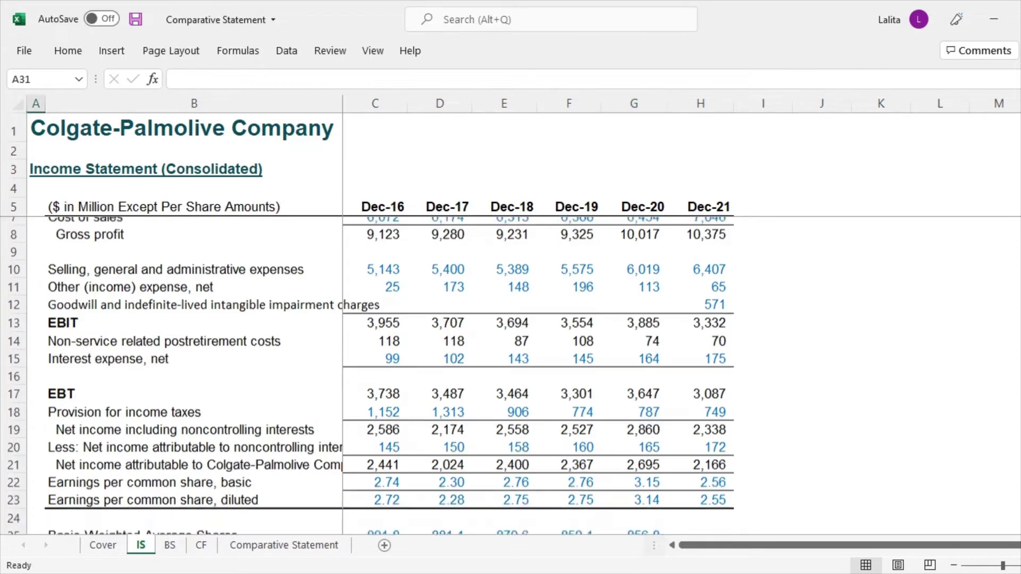
{"action": "scroll", "coordinate": [511, 372], "scroll_direction": "down", "scroll_amount": 1}
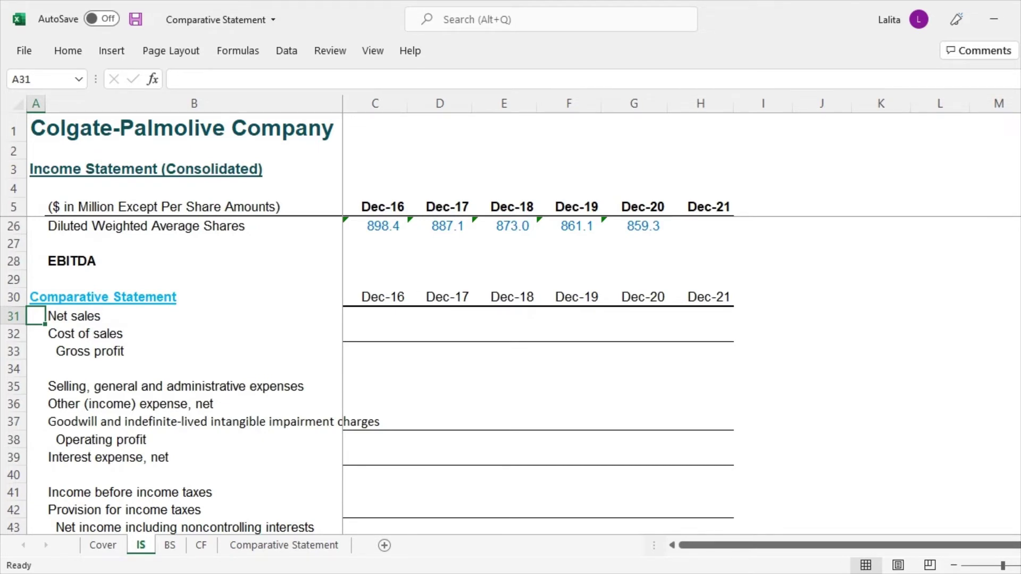
{"action": "scroll", "coordinate": [510, 372], "scroll_direction": "down", "scroll_amount": 1}
{"action": "left_click_drag", "start_coordinate": [375, 244], "coordinate": [700, 491]}
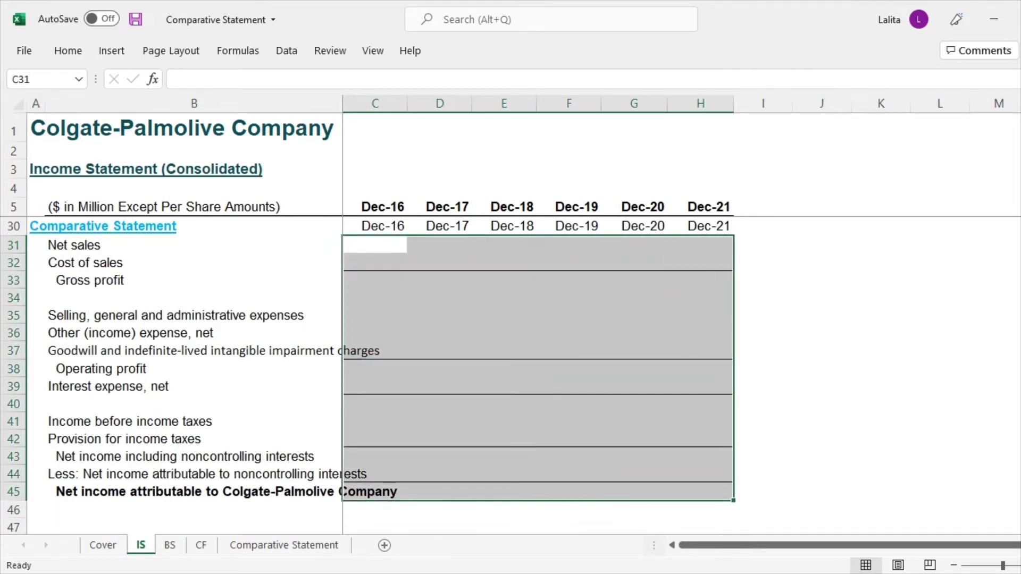
Step: Calculate the Dec-21 percentage change in Net sales in cell H31 with the formula =(H6-G6)/G6
{"action": "scroll", "coordinate": [510, 372], "scroll_direction": "up", "scroll_amount": 1}
{"action": "left_click", "coordinate": [699, 316]}
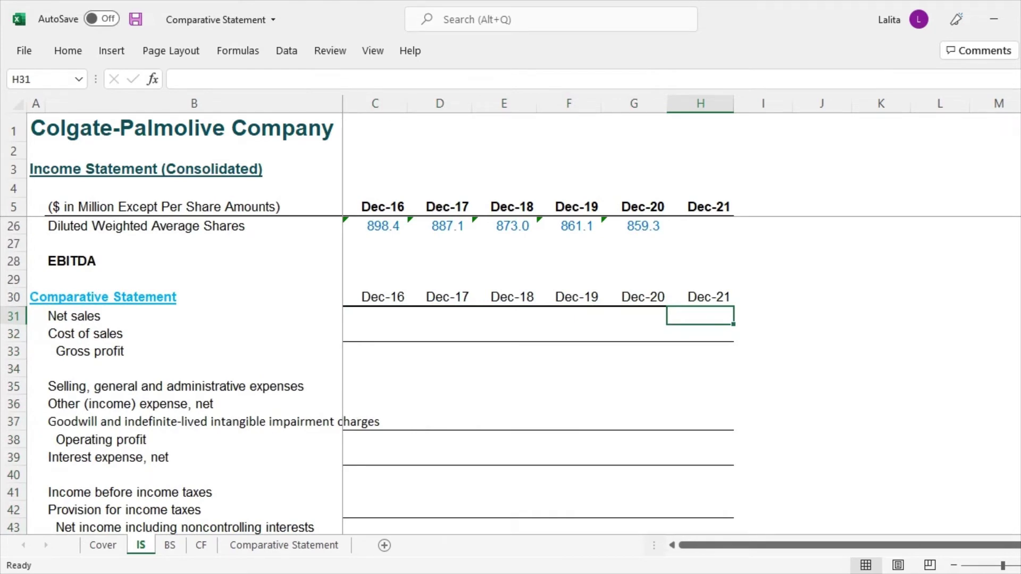
{"action": "type", "text": "=("}
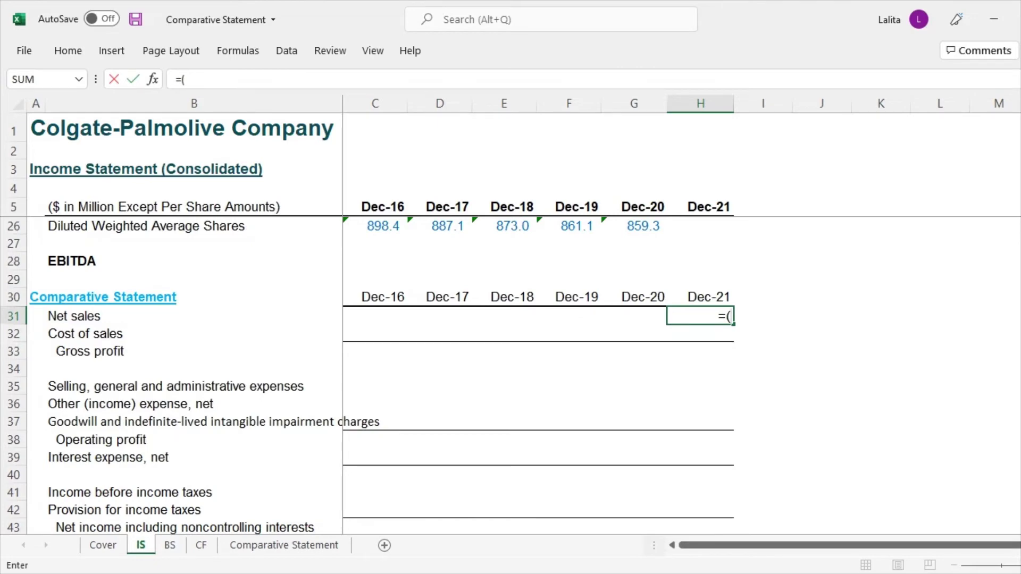
{"action": "scroll", "coordinate": [510, 372], "scroll_direction": "up", "scroll_amount": 7}
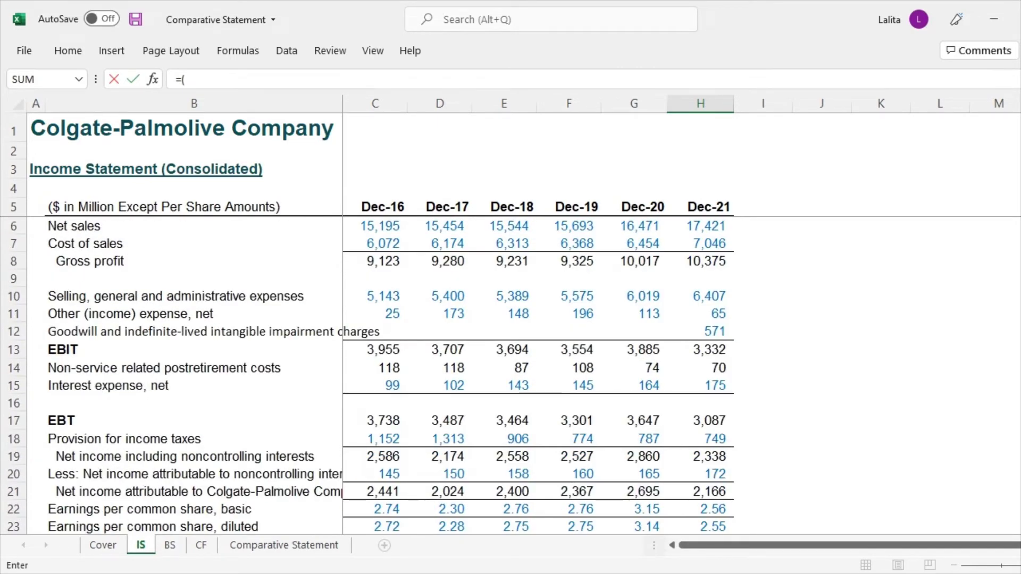
{"action": "left_click", "coordinate": [699, 225]}
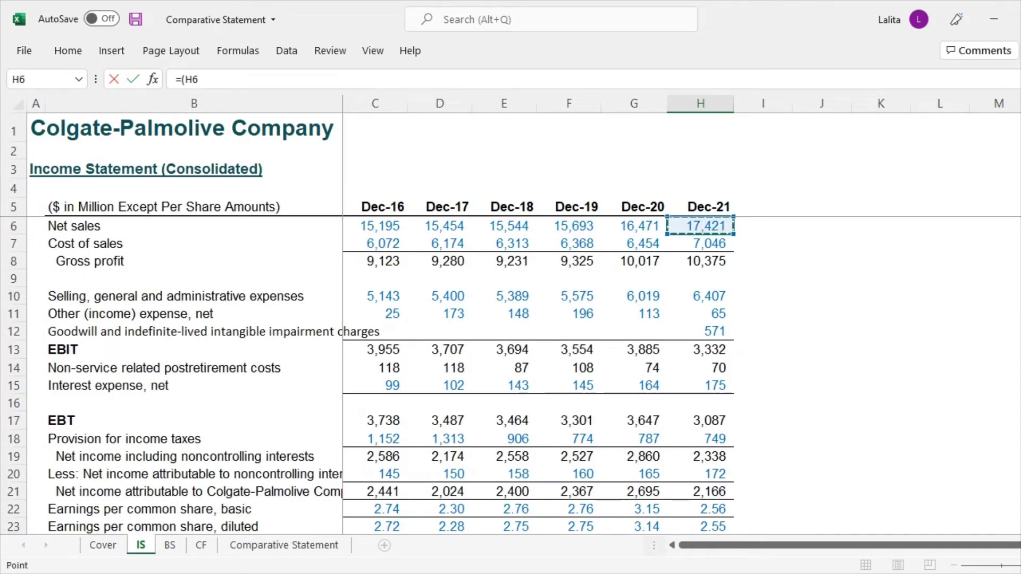
{"action": "type", "text": "-"}
{"action": "left_click", "coordinate": [633, 225]}
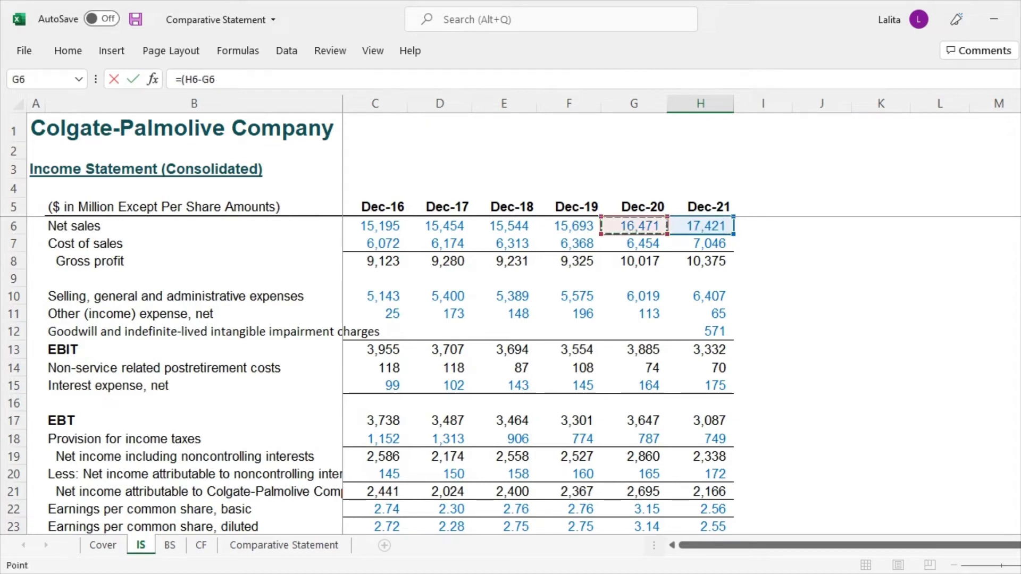
{"action": "type", "text": ")"}
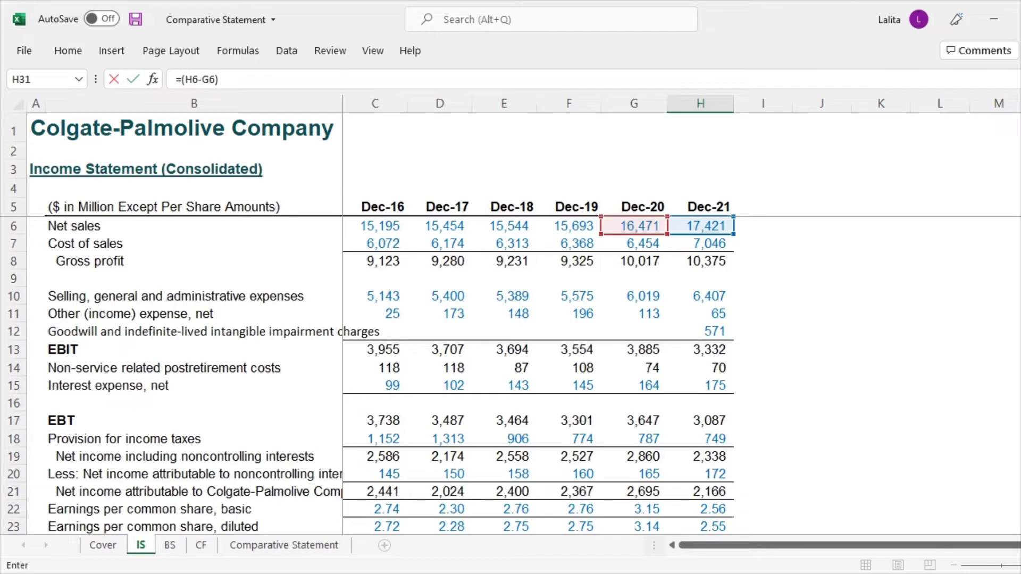
{"action": "type", "text": "/"}
{"action": "left_click", "coordinate": [634, 226]}
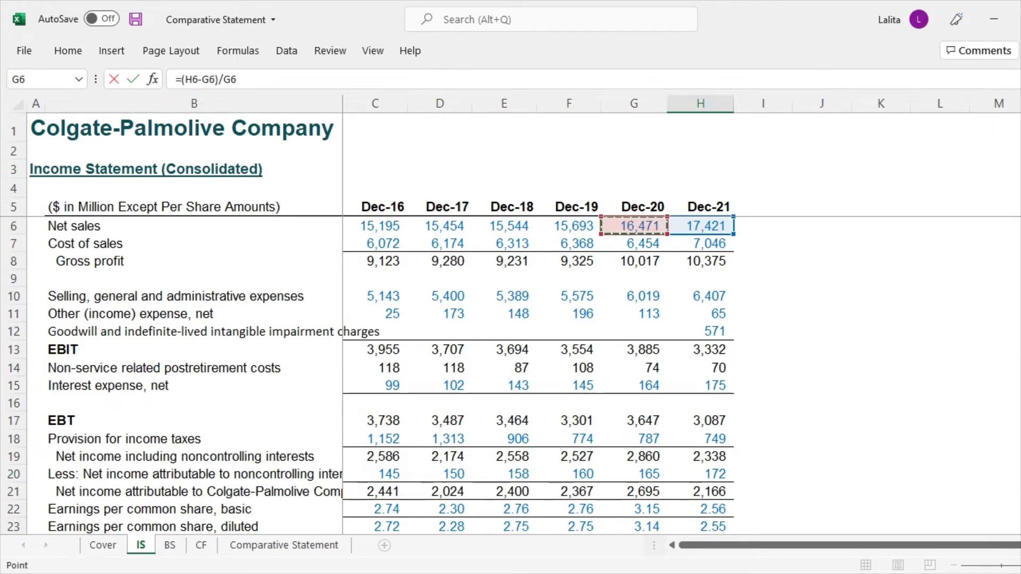
{"action": "scroll", "coordinate": [372, 372], "scroll_direction": "down", "scroll_amount": 2}
{"action": "scroll", "coordinate": [372, 372], "scroll_direction": "down", "scroll_amount": 4}
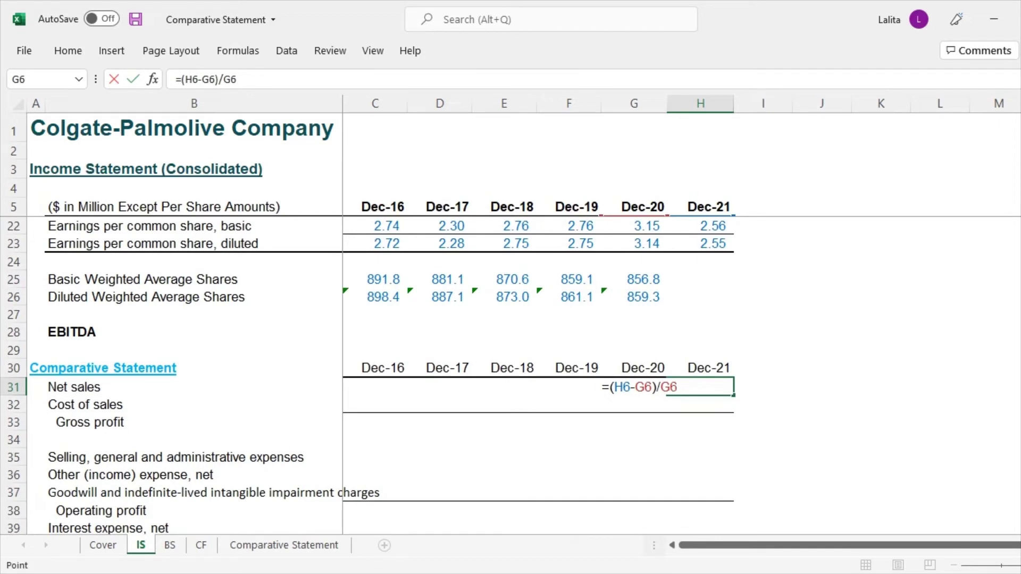
{"action": "key", "text": "Return"}
{"action": "scroll", "coordinate": [372, 372], "scroll_direction": "down", "scroll_amount": 2}
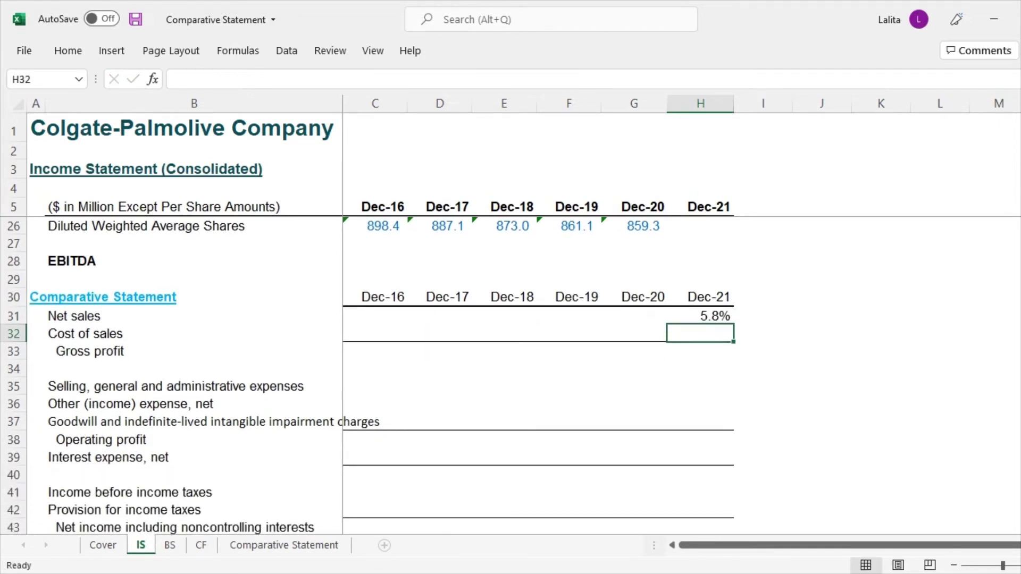
Step: Copy the percentage change formula from H31 into D31:H45, covering Dec-17 to Dec-21 for every line item
{"action": "left_click", "coordinate": [700, 316]}
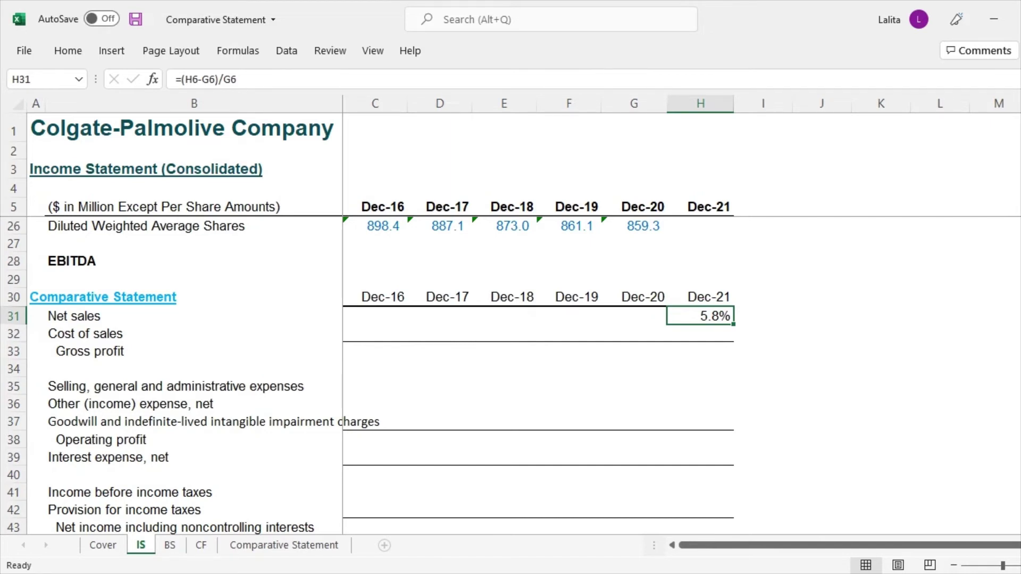
{"action": "key", "text": "ctrl+c"}
{"action": "key", "text": "Left"}
{"action": "key", "text": "Left"}
{"action": "key", "text": "Left"}
{"action": "key", "text": "Left"}
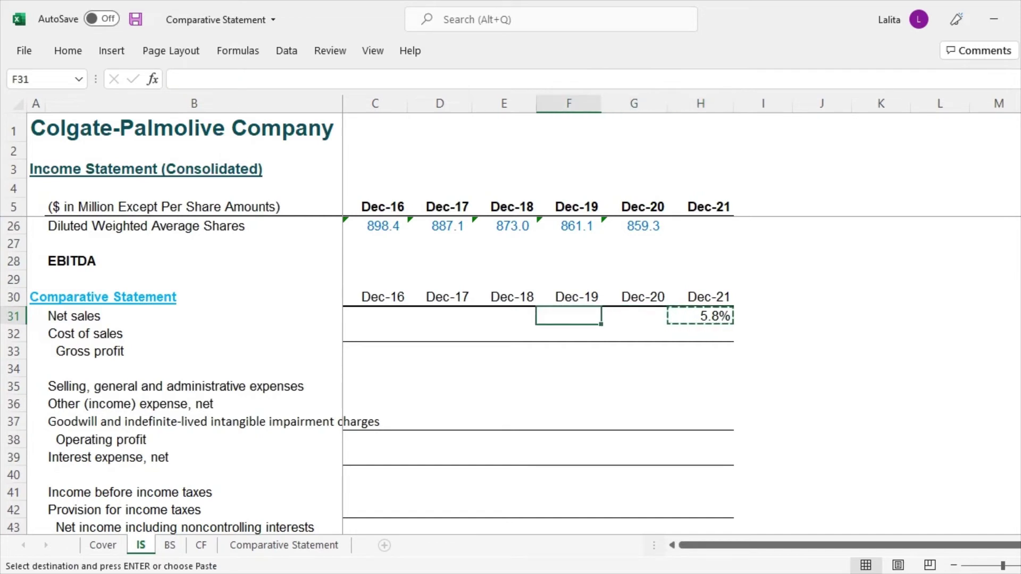
{"action": "key", "text": "shift+Right"}
{"action": "key", "text": "shift+Right"}
{"action": "key", "text": "shift+Right"}
{"action": "key", "text": "shift+Right"}
{"action": "key", "text": "shift+Down"}
{"action": "key", "text": "shift+Down"}
{"action": "key", "text": "shift+Down"}
{"action": "key", "text": "shift+Down"}
{"action": "key", "text": "shift+Down"}
{"action": "key", "text": "shift+Down"}
{"action": "key", "text": "shift+Down"}
{"action": "key", "text": "shift+Down"}
{"action": "key", "text": "shift+Down"}
{"action": "key", "text": "shift+Down"}
{"action": "key", "text": "shift+Down"}
{"action": "key", "text": "shift+Down"}
{"action": "key", "text": "shift+Down"}
{"action": "key", "text": "shift+Down"}
{"action": "key", "text": "shift+Down"}
{"action": "key", "text": "shift+Down"}
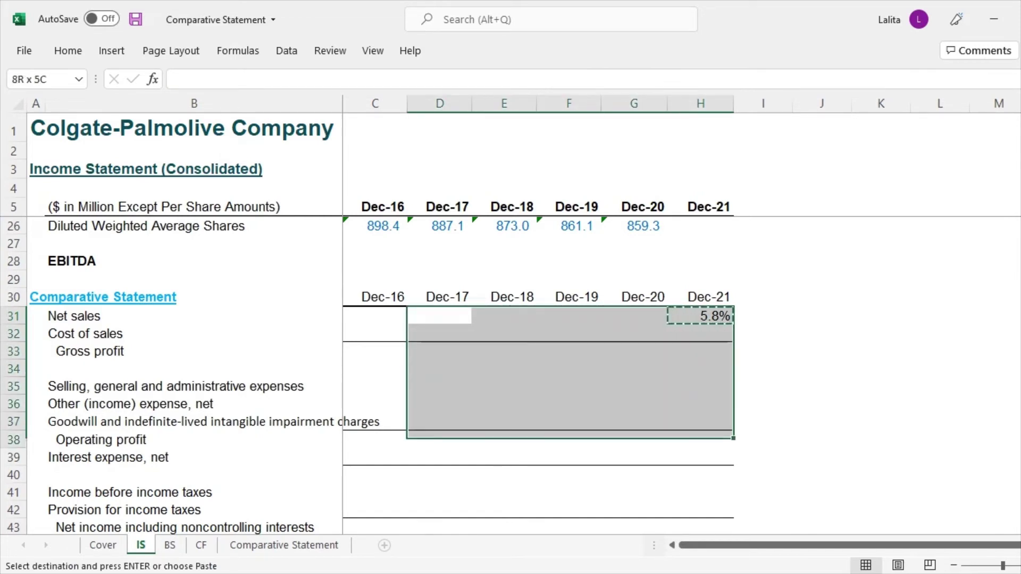
{"action": "key", "text": "shift+Up"}
{"action": "key", "text": "shift+Up"}
{"action": "key", "text": "ctrl+v"}
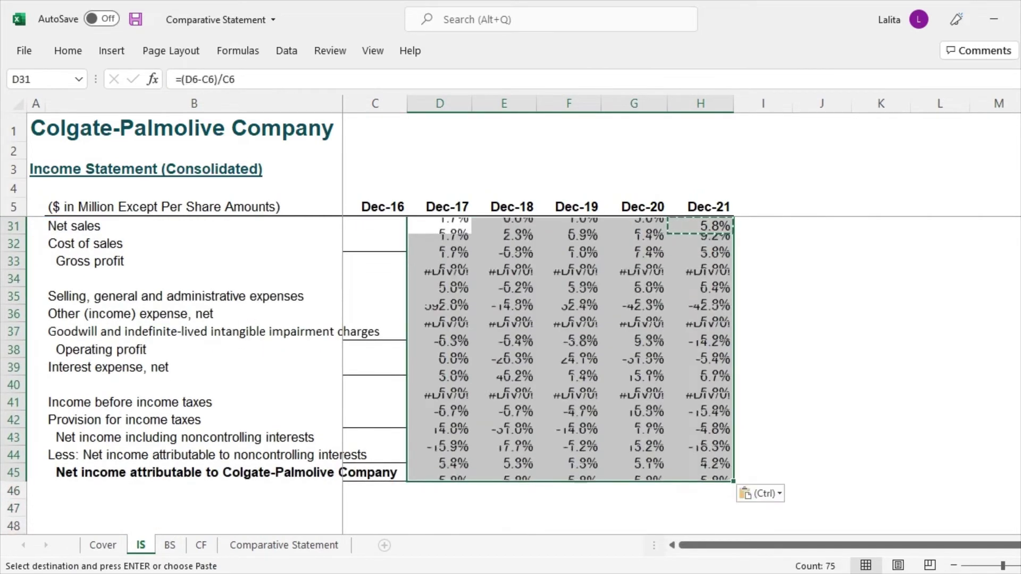
Step: Clear the division-error formulas from D34:H34, the blank spacer row below Gross profit
{"action": "scroll", "coordinate": [532, 372], "scroll_direction": "up", "scroll_amount": 2}
{"action": "key", "text": "Down"}
{"action": "key", "text": "Down"}
{"action": "key", "text": "Down"}
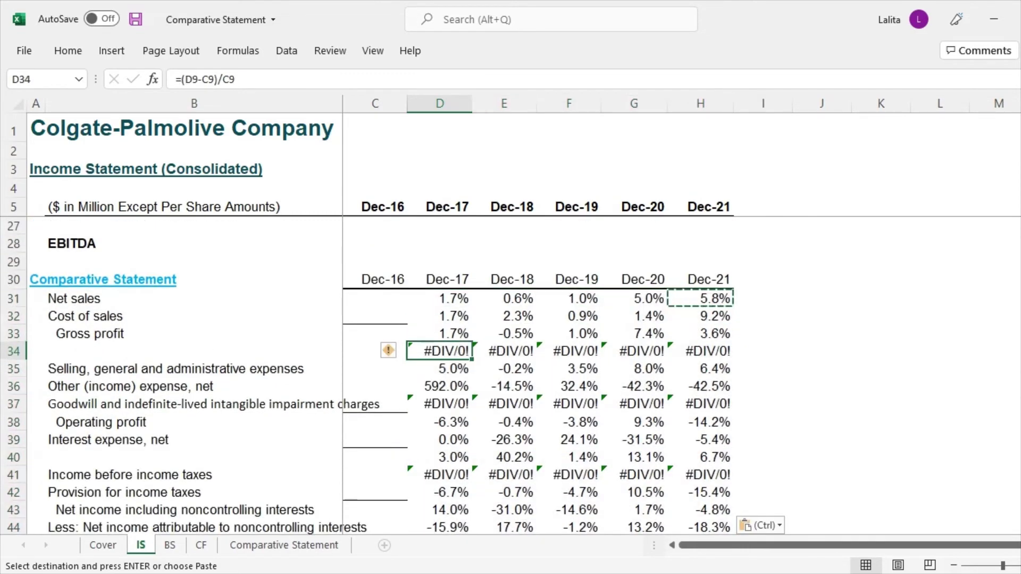
{"action": "key", "text": "shift+Right"}
{"action": "key", "text": "shift+Right"}
{"action": "key", "text": "shift+Right"}
{"action": "key", "text": "shift+Right"}
{"action": "key", "text": "Delete"}
Step: Clear the division-error formulas from D37:H37 in the Goodwill and indefinite-lived intangible impairment charges row
{"action": "key", "text": "Down"}
{"action": "key", "text": "Down"}
{"action": "key", "text": "Down"}
{"action": "key", "text": "Down"}
{"action": "key", "text": "shift+Right"}
{"action": "key", "text": "shift+Right"}
{"action": "key", "text": "shift+Right"}
{"action": "key", "text": "shift+Right"}
{"action": "key", "text": "Delete"}
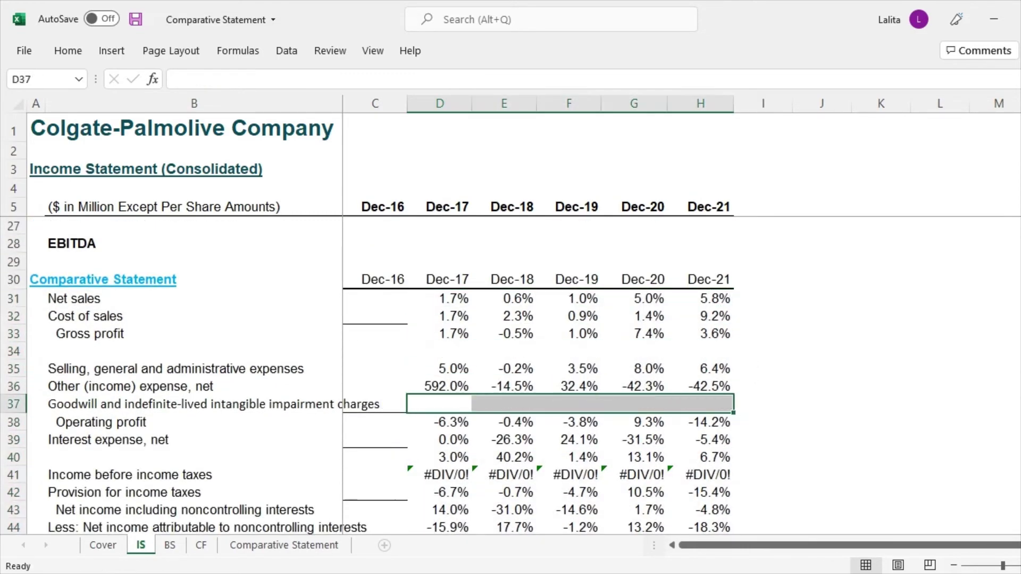
Step: Clear the division-error formulas from D41:H41 in the Income before income taxes row
{"action": "key", "text": "Down"}
{"action": "key", "text": "Down"}
{"action": "key", "text": "Down"}
{"action": "key", "text": "Down"}
{"action": "key", "text": "shift+Right"}
{"action": "key", "text": "shift+Right"}
{"action": "key", "text": "shift+Right"}
{"action": "key", "text": "shift+Right"}
{"action": "key", "text": "Delete"}
Step: Review the Comparative Statement percentages from Net sales through Net income attributable to Colgate-Palmolive Company
{"action": "key", "text": "Down"}
{"action": "key", "text": "Down"}
{"action": "key", "text": "Down"}
{"action": "key", "text": "Down"}
{"action": "key", "text": "Down"}
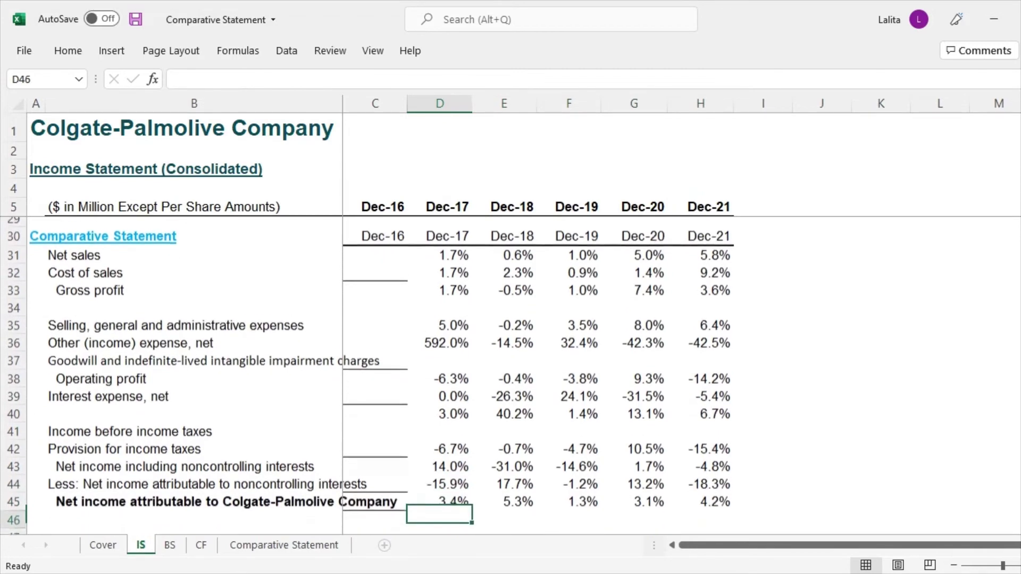
{"action": "key", "text": "Down"}
{"action": "scroll", "coordinate": [372, 372], "scroll_direction": "up", "scroll_amount": 2}
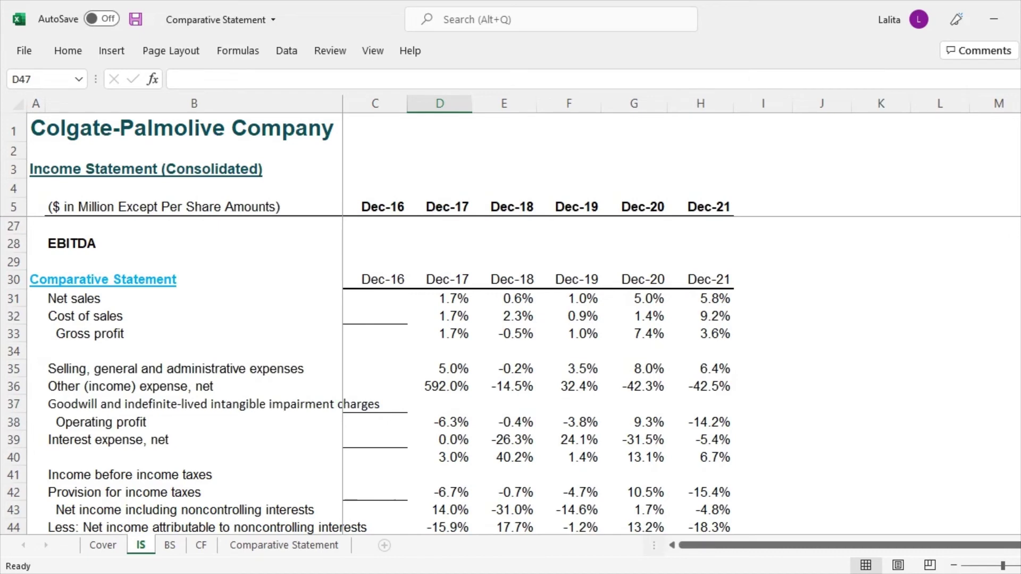
Step: Examine the Dec-16 base-year column and the Net sales and Cost of sales percentage changes through Dec-21 in the Comparative Statement
{"action": "left_click", "coordinate": [375, 298]}
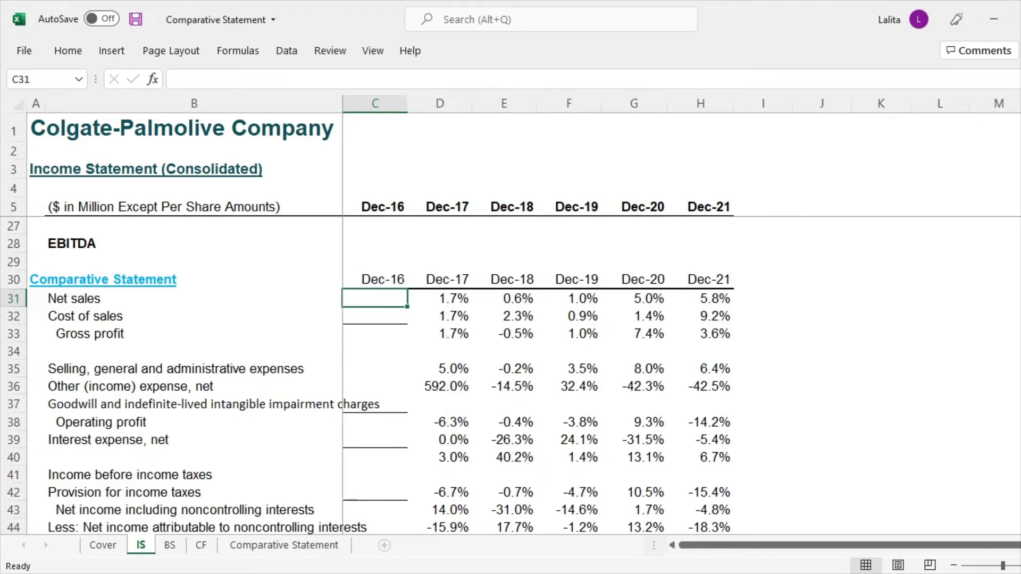
{"action": "left_click_drag", "start_coordinate": [375, 279], "coordinate": [407, 464]}
{"action": "scroll", "coordinate": [407, 372], "scroll_direction": "up", "scroll_amount": 3}
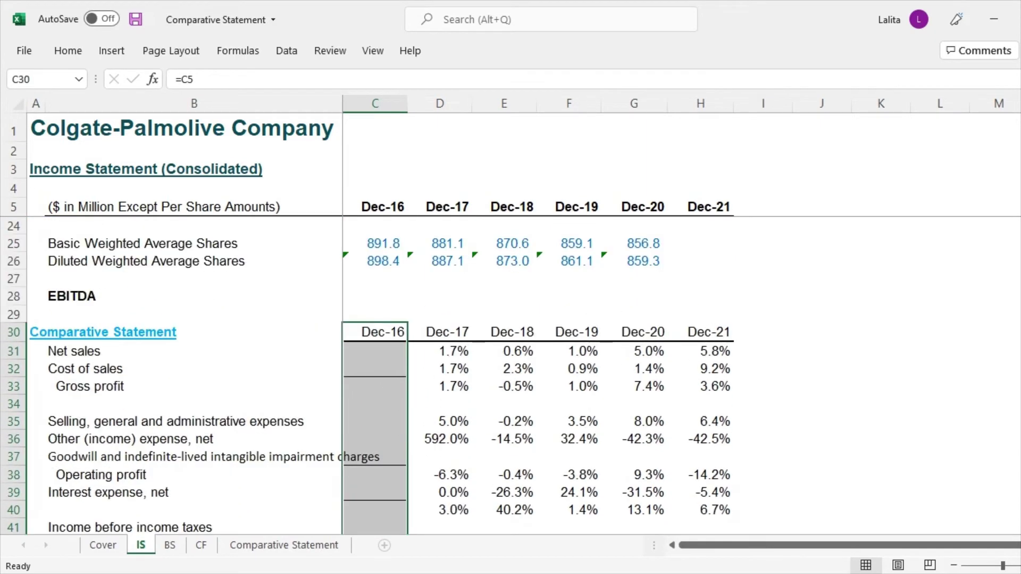
{"action": "left_click", "coordinate": [439, 351]}
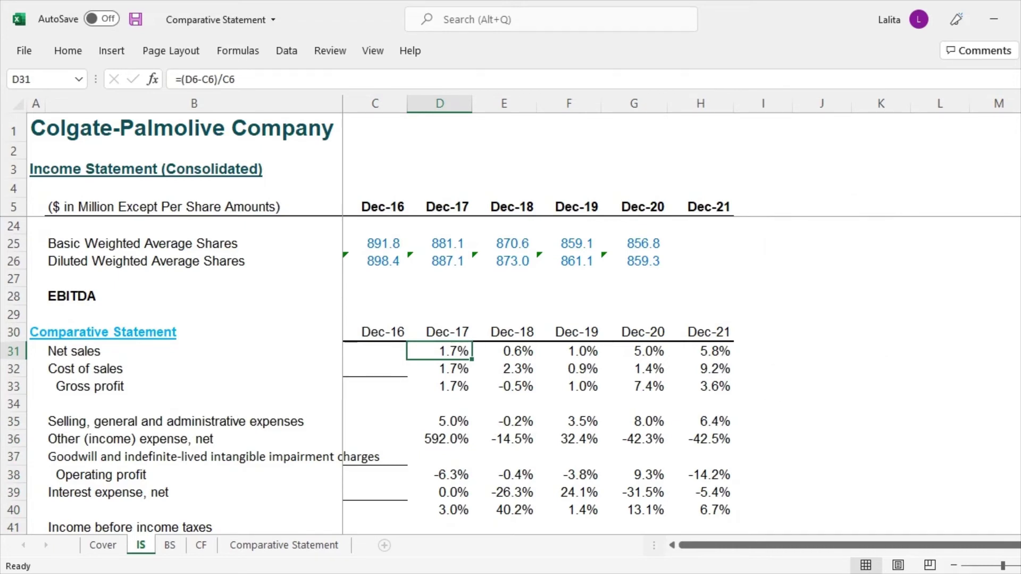
{"action": "left_click", "coordinate": [699, 350]}
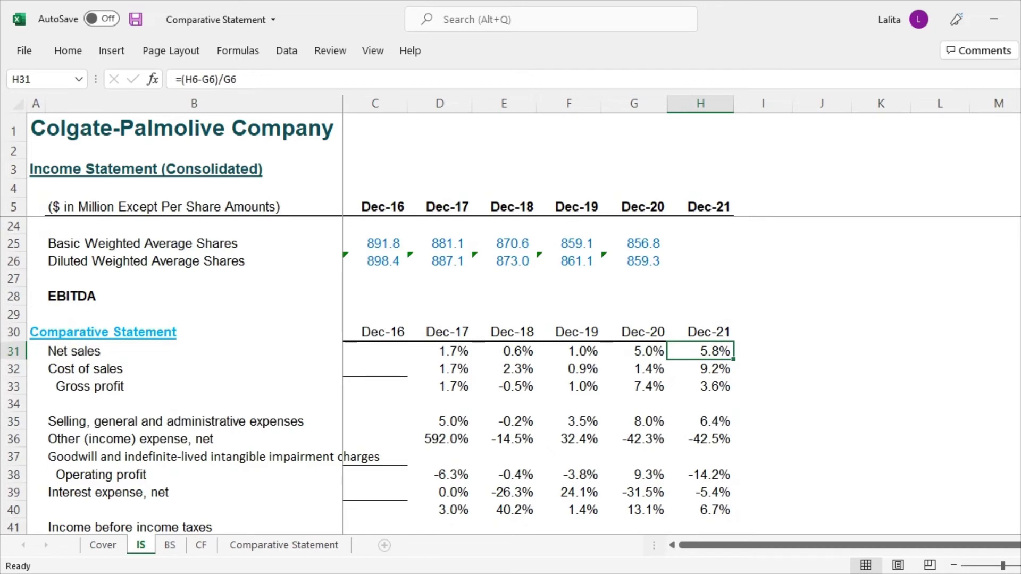
{"action": "left_click", "coordinate": [700, 368]}
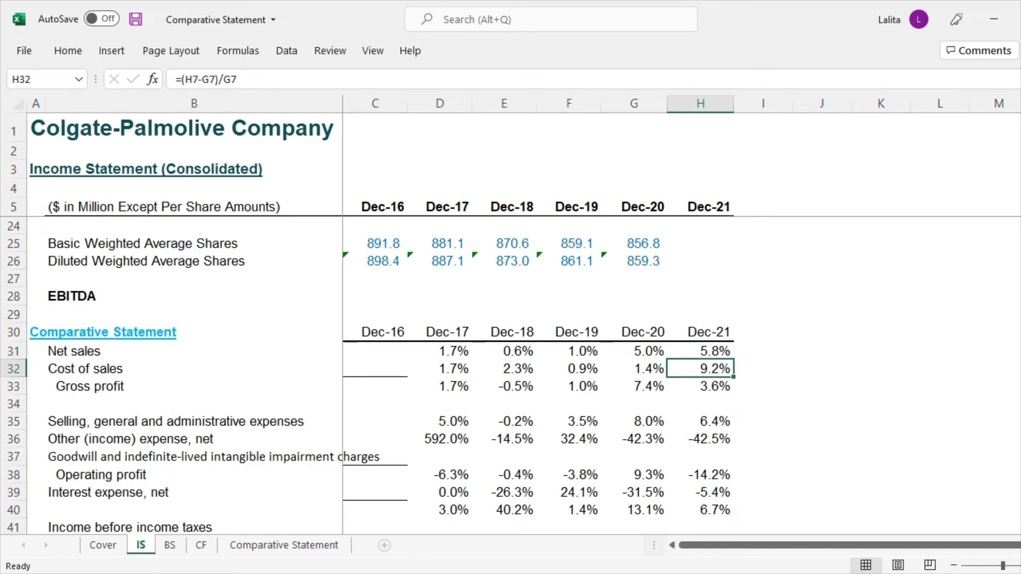
{"action": "left_click_drag", "start_coordinate": [439, 368], "coordinate": [638, 368]}
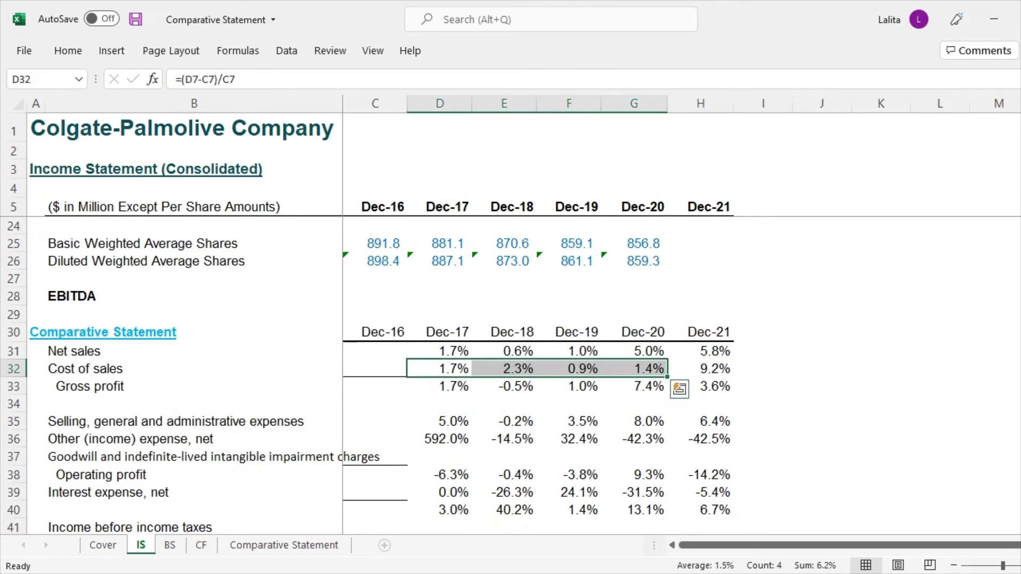
{"action": "left_click", "coordinate": [700, 368]}
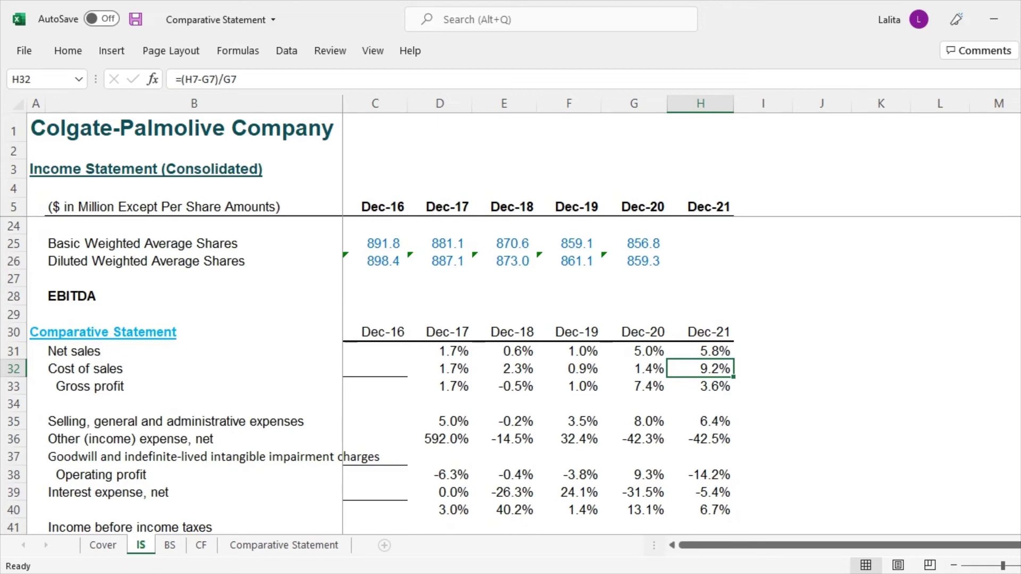
Step: Compare the Dec-21 percentage change in Net sales with that of Net income attributable to Colgate-Palmolive Company
{"action": "scroll", "coordinate": [368, 377], "scroll_direction": "down", "scroll_amount": 3}
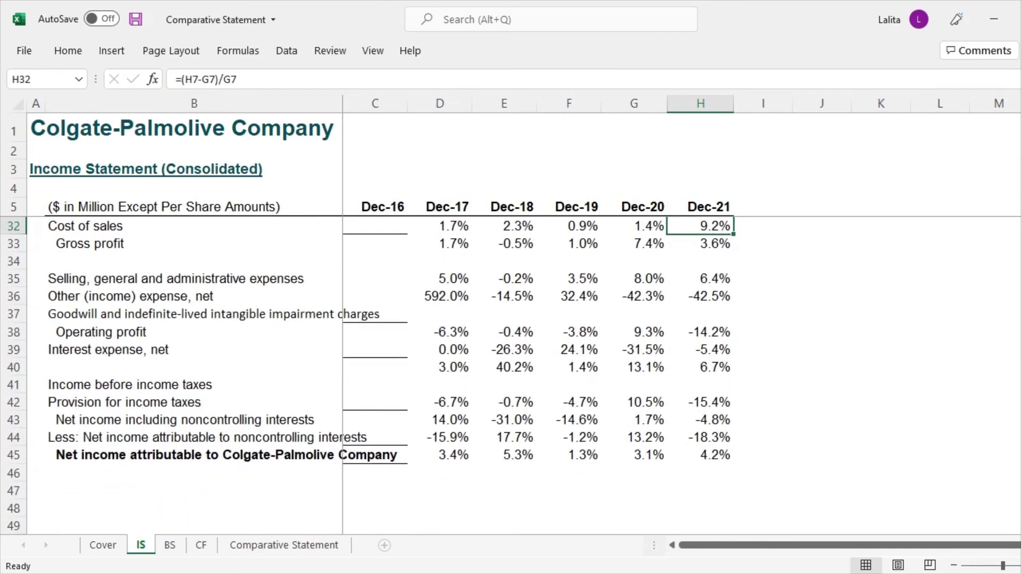
{"action": "scroll", "coordinate": [369, 372], "scroll_direction": "up", "scroll_amount": 1}
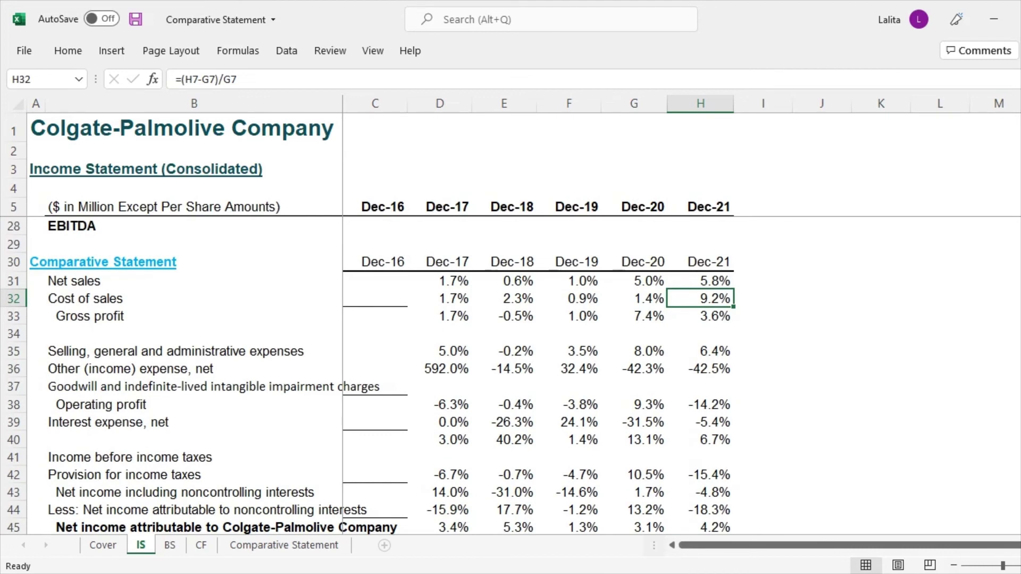
{"action": "left_click", "coordinate": [700, 281]}
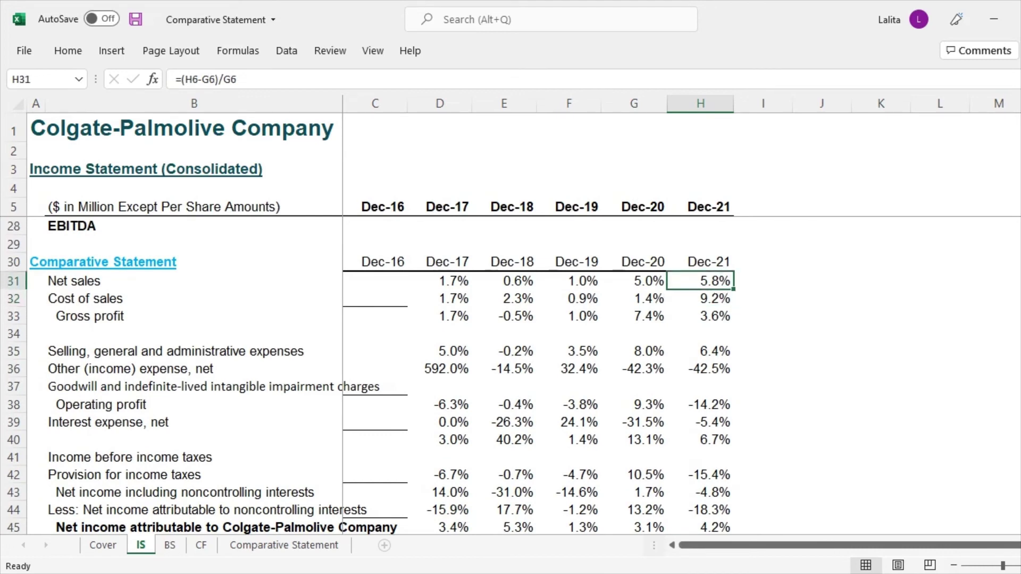
{"action": "scroll", "coordinate": [368, 375], "scroll_direction": "down", "scroll_amount": 1}
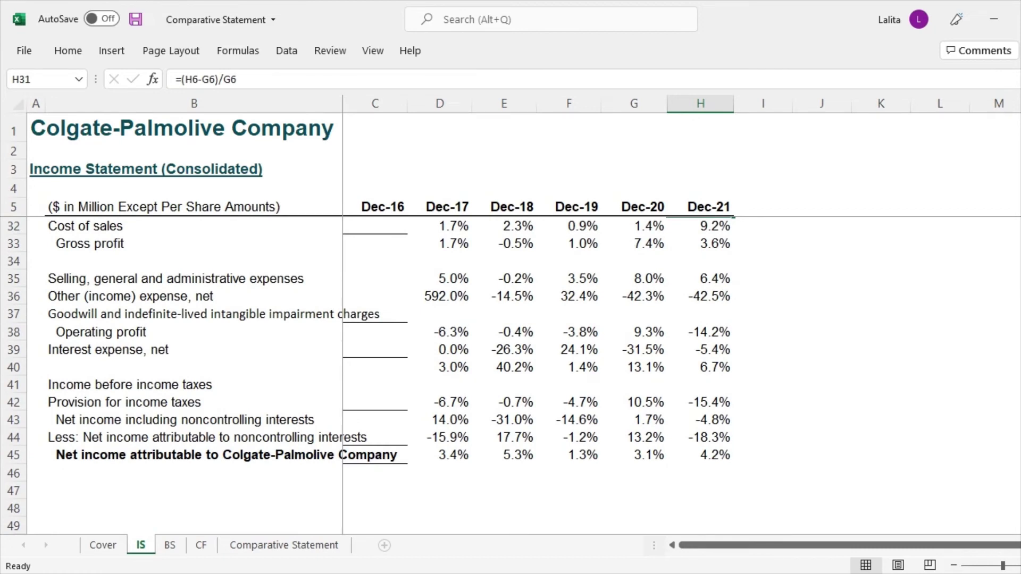
{"action": "left_click", "coordinate": [700, 455]}
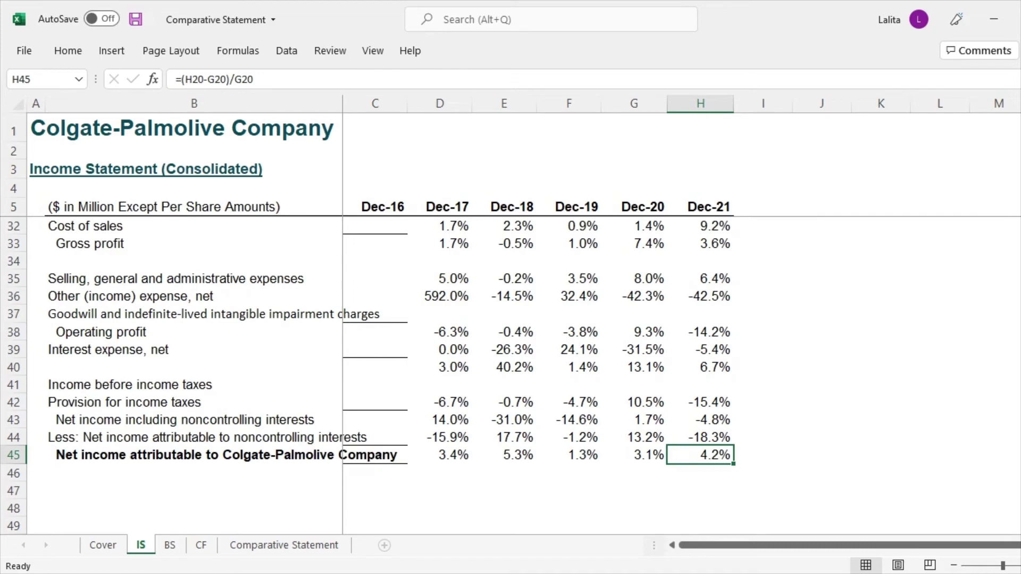
{"action": "scroll", "coordinate": [510, 372], "scroll_direction": "up", "scroll_amount": 1}
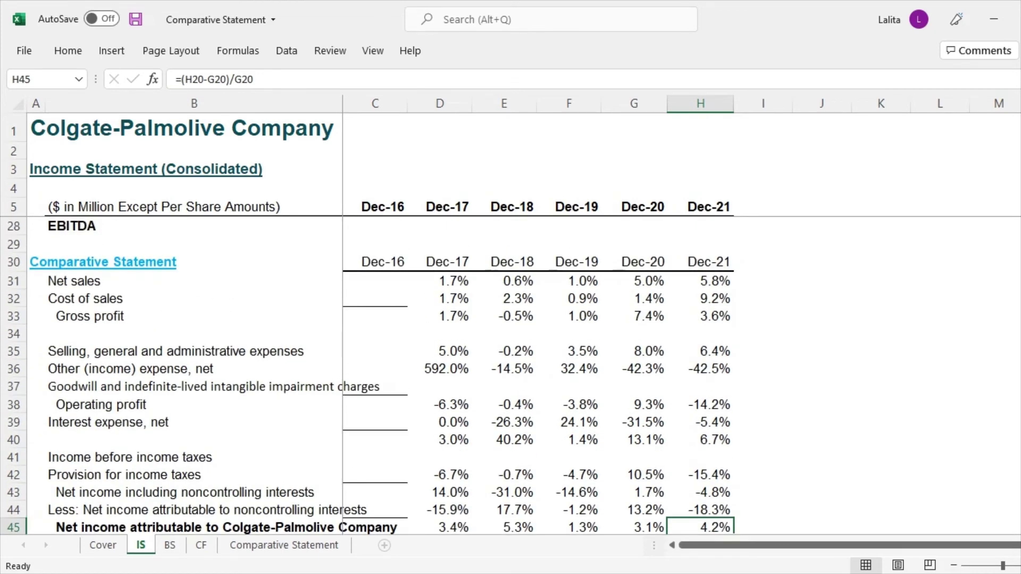
{"action": "scroll", "coordinate": [510, 372], "scroll_direction": "down", "scroll_amount": 1}
{"action": "scroll", "coordinate": [511, 372], "scroll_direction": "up", "scroll_amount": 1}
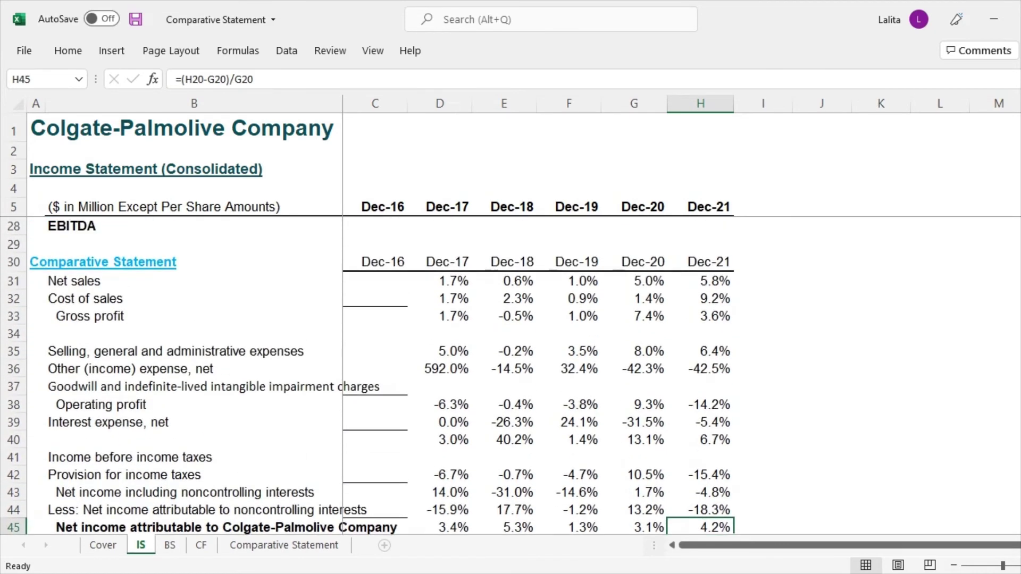